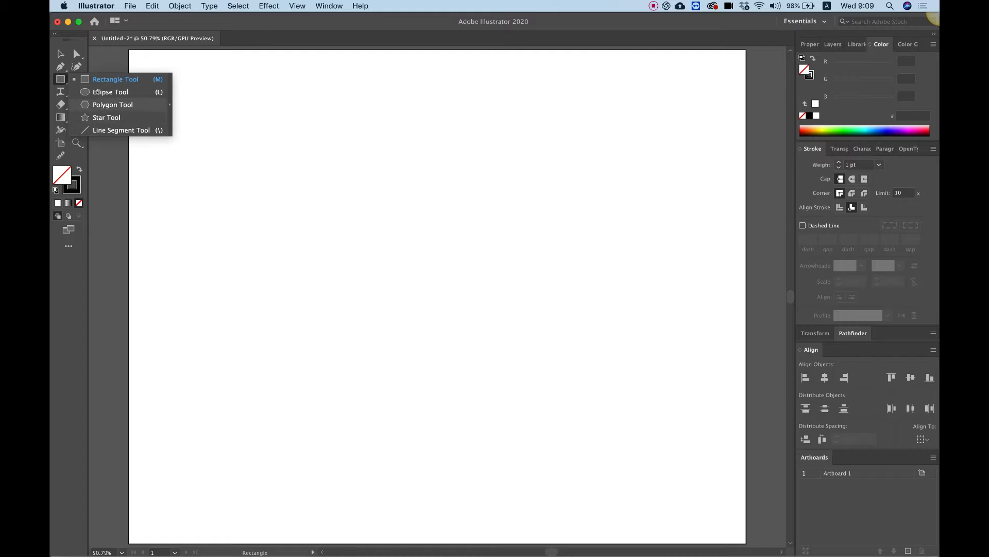
# Step: Draw a tall narrow rectangle about 60 px wide and 264 px high near the artboard's centre, with no fill and a black stroke
pyautogui.click(60, 81)
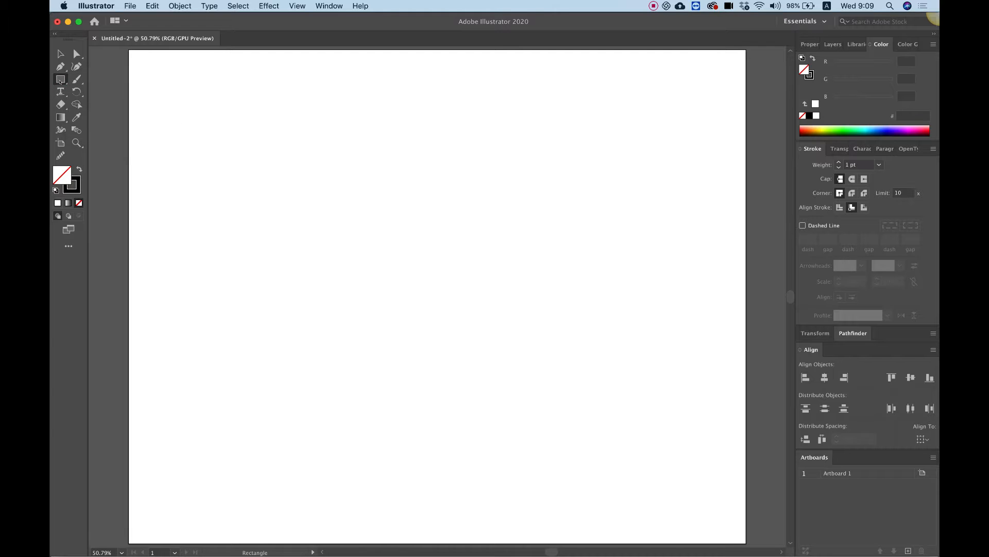
pyautogui.click(61, 82)
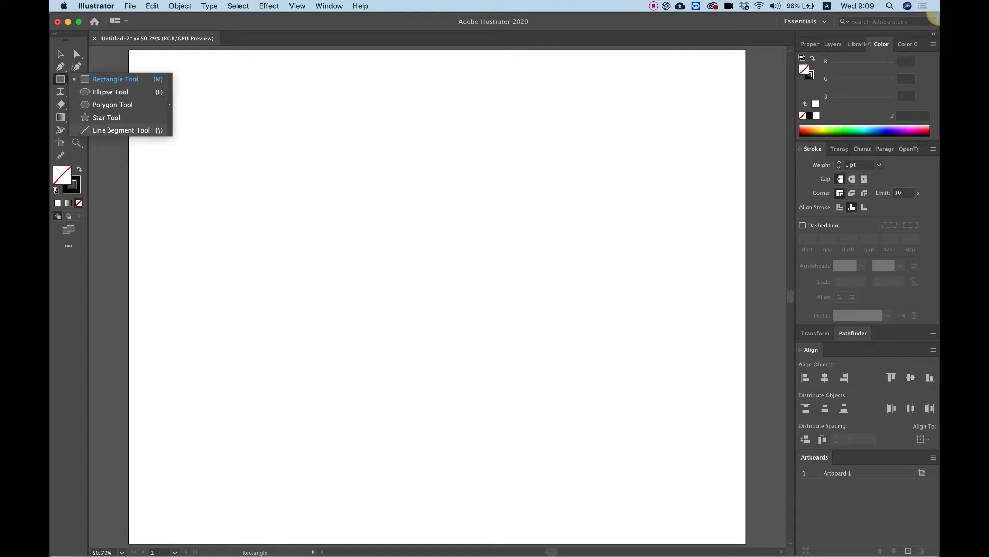
pyautogui.click(108, 80)
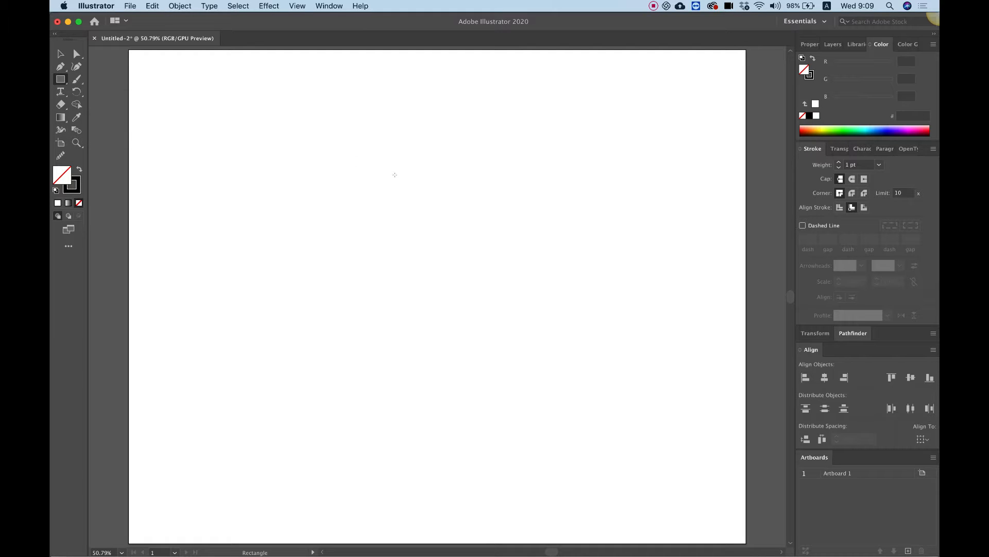
pyautogui.moveTo(394, 174); pyautogui.dragTo(425, 304)
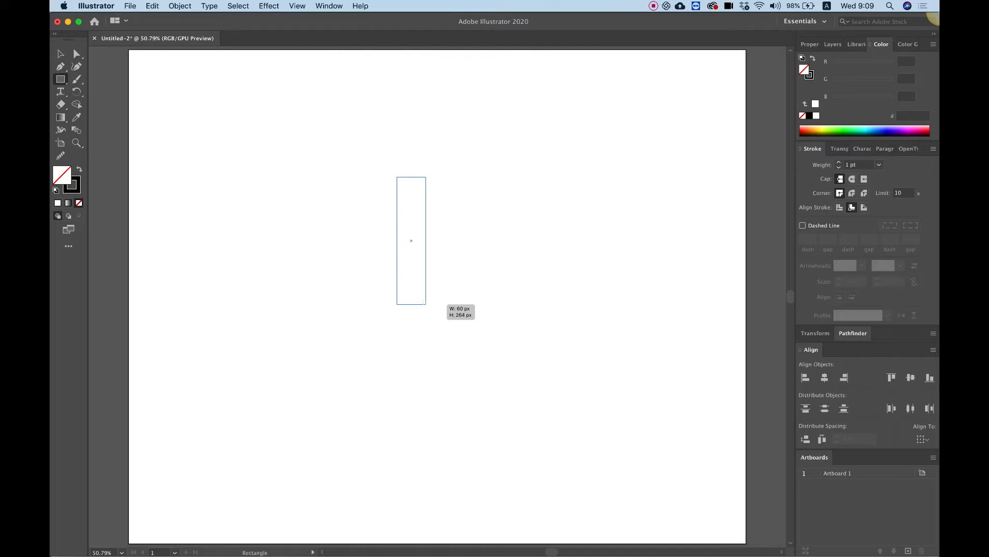
pyautogui.moveTo(424, 302); pyautogui.dragTo(426, 304)
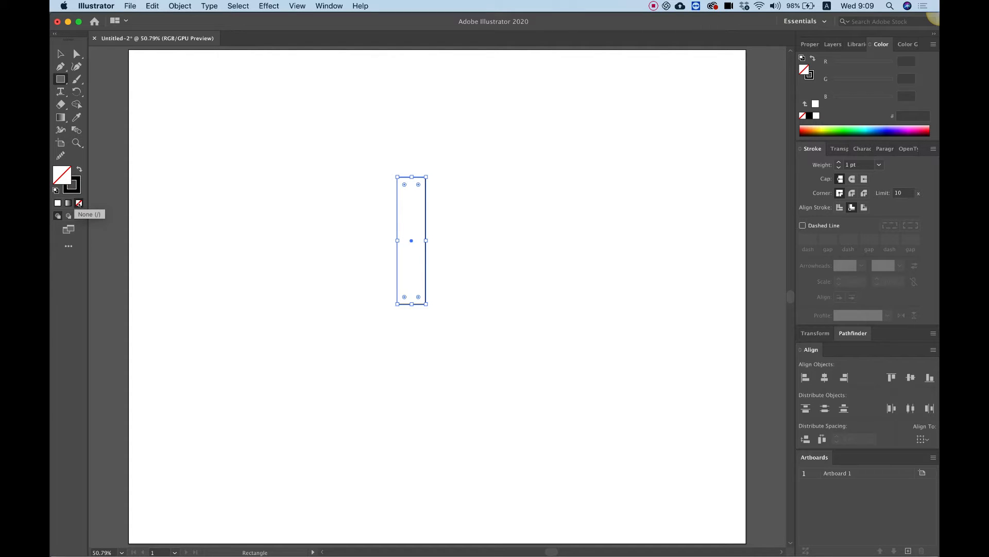
pyautogui.click(73, 184)
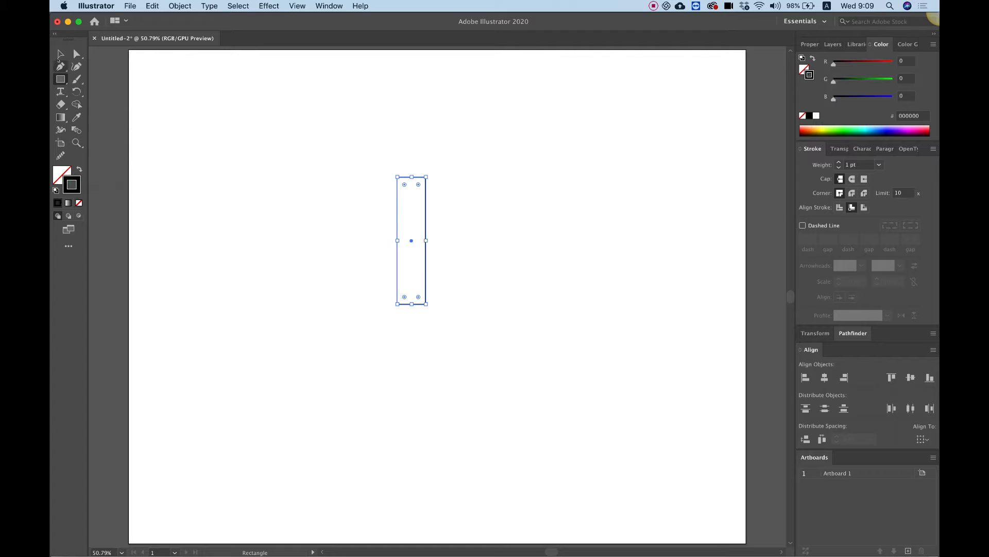
pyautogui.click(60, 54)
pyautogui.click(473, 167)
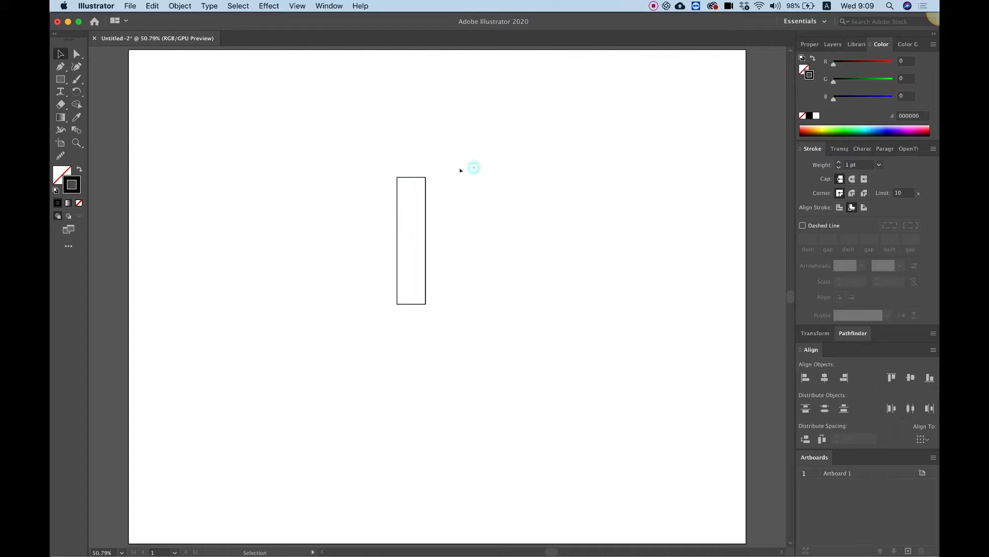
# Step: Move the rectangle slightly down the artboard and rotate it by 30°
pyautogui.moveTo(449, 152); pyautogui.dragTo(341, 416)
pyautogui.moveTo(425, 215); pyautogui.dragTo(437, 263)
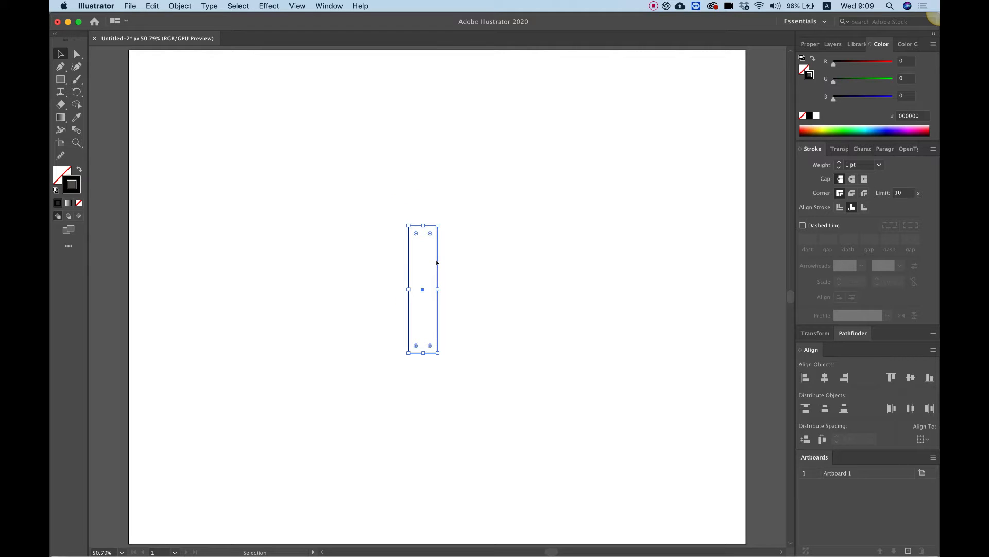
pyautogui.rightClick(421, 269)
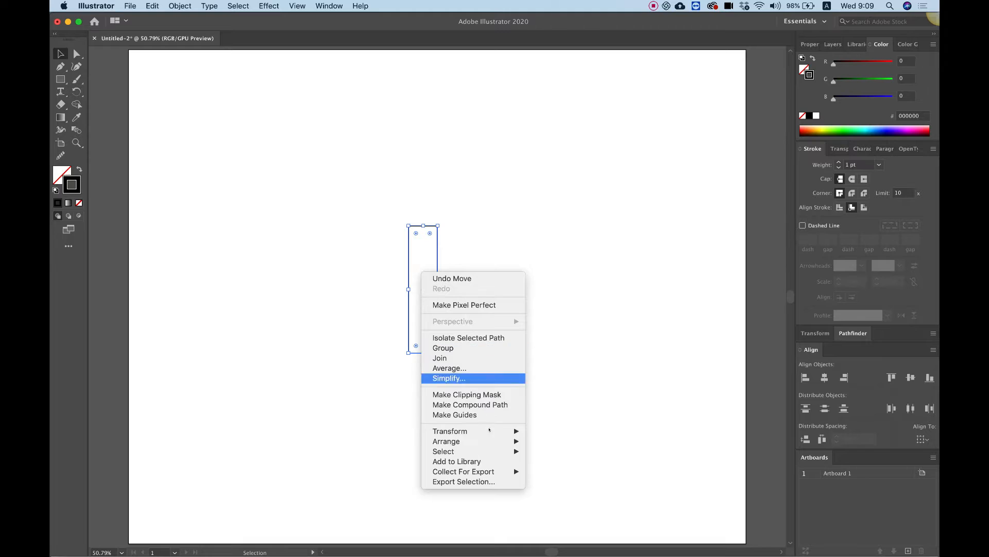
pyautogui.moveTo(487, 435)
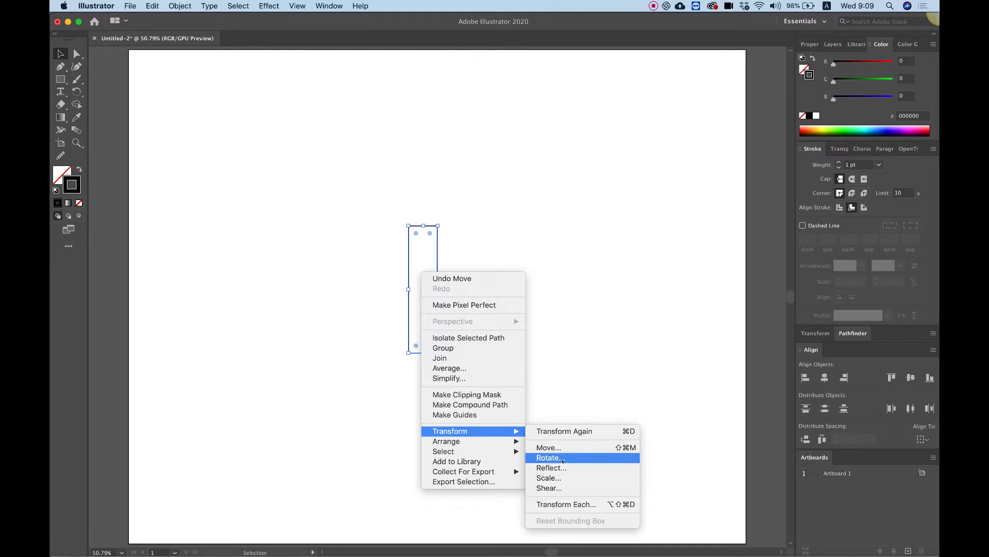
pyautogui.click(563, 459)
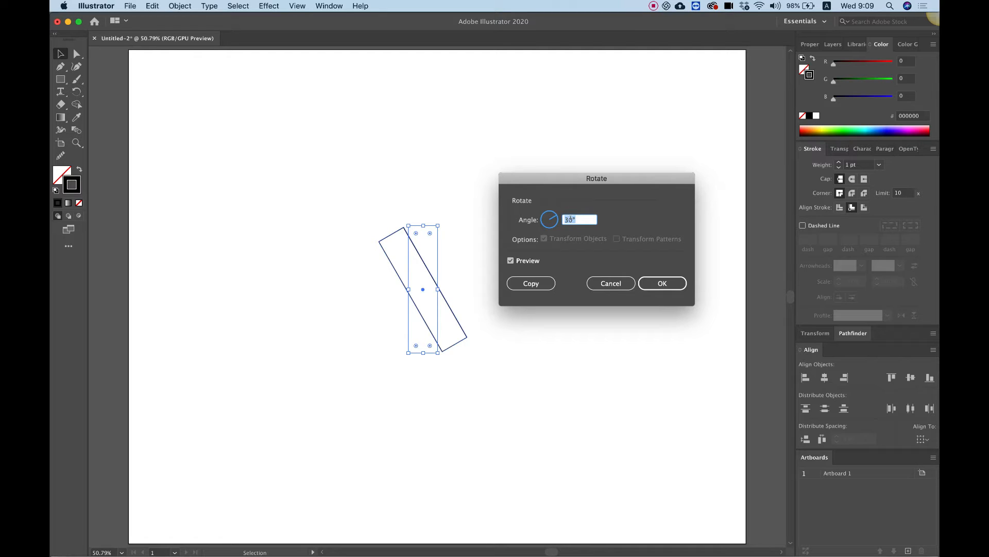
pyautogui.click(663, 284)
pyautogui.click(663, 284)
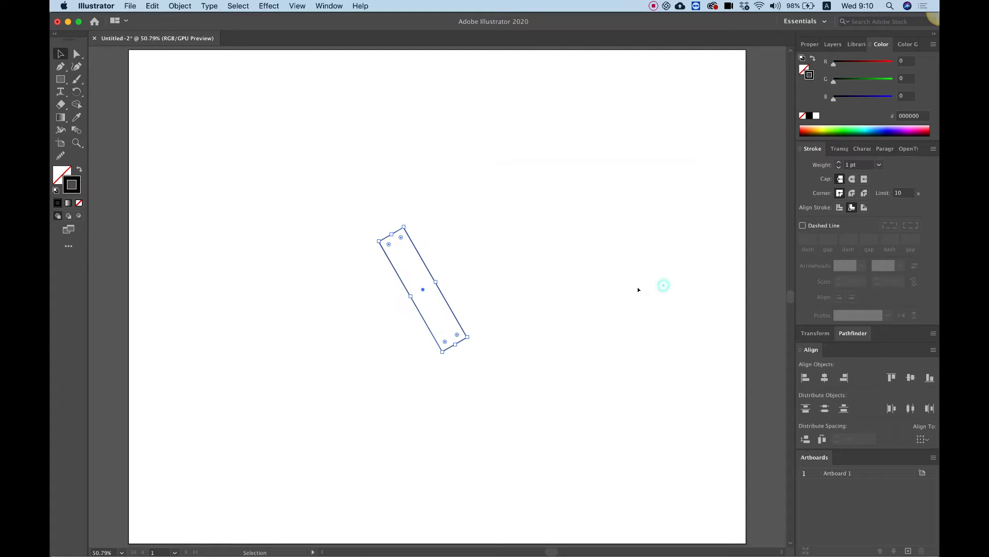
# Step: Reflect a copy of the tilted rectangle across the vertical axis to form an X shape
pyautogui.rightClick(415, 267)
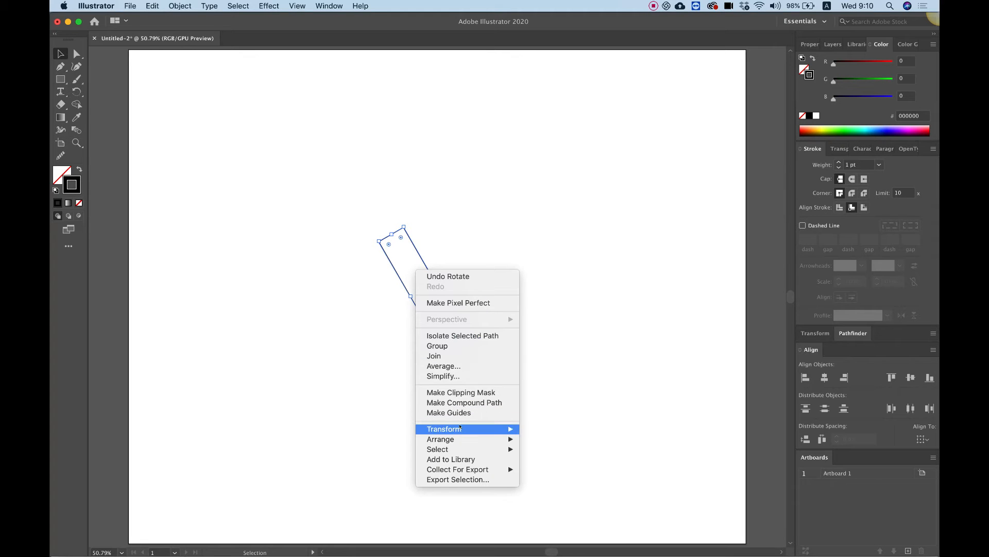
pyautogui.moveTo(461, 428)
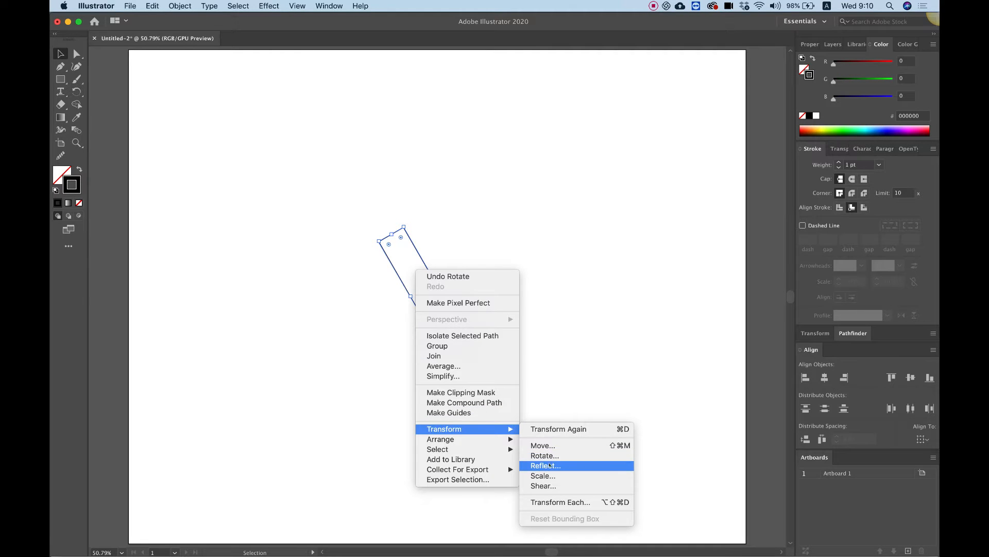
pyautogui.click(547, 465)
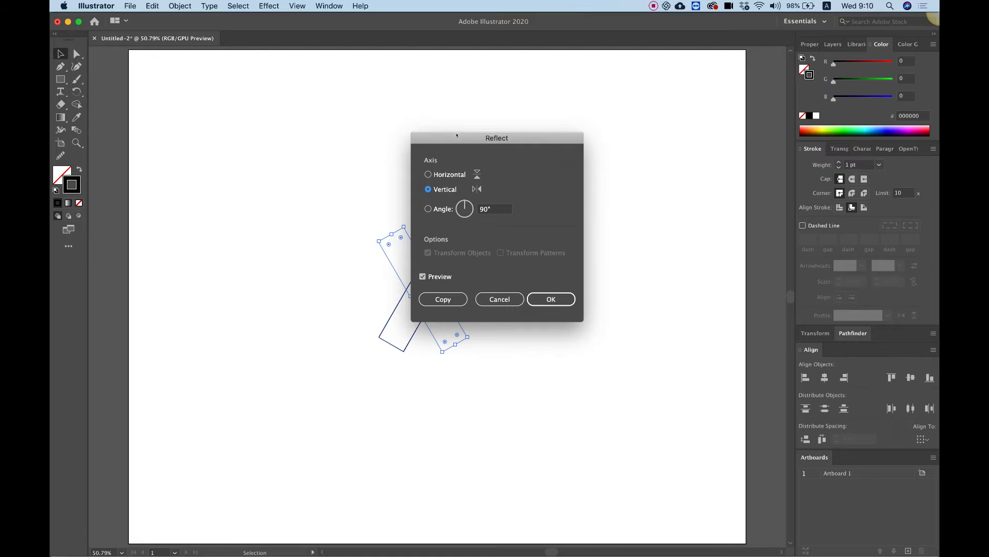
pyautogui.moveTo(456, 135); pyautogui.dragTo(621, 135)
pyautogui.click(592, 175)
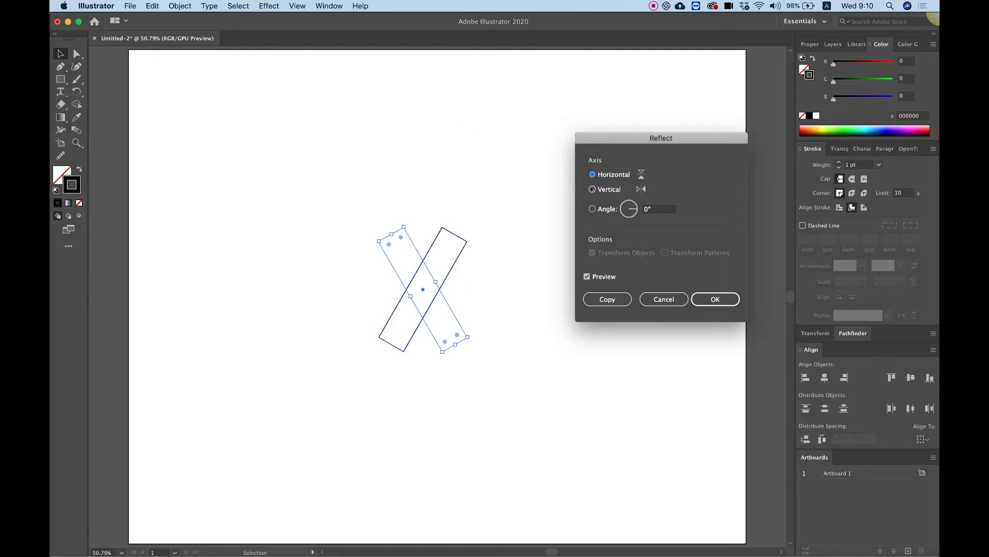
pyautogui.click(593, 189)
pyautogui.click(587, 276)
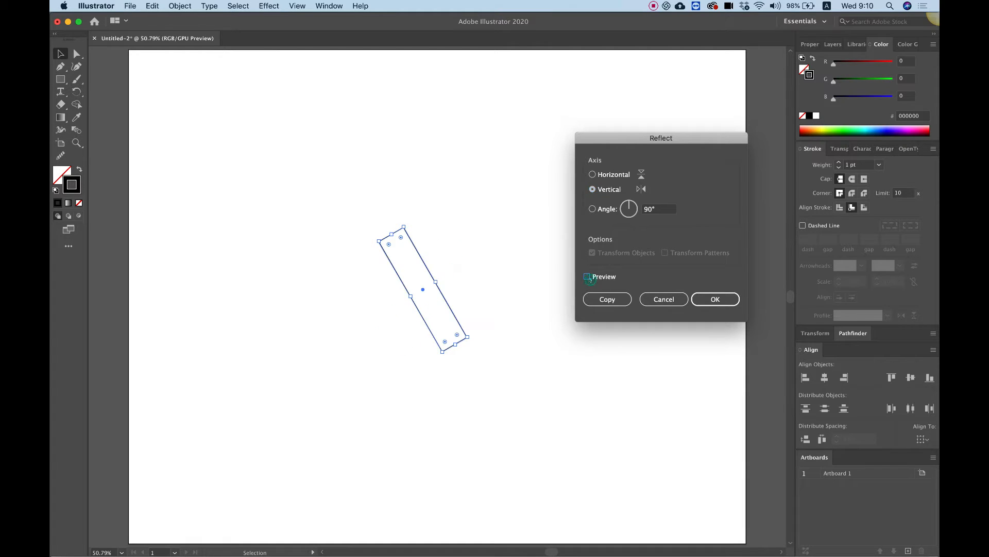
pyautogui.click(587, 277)
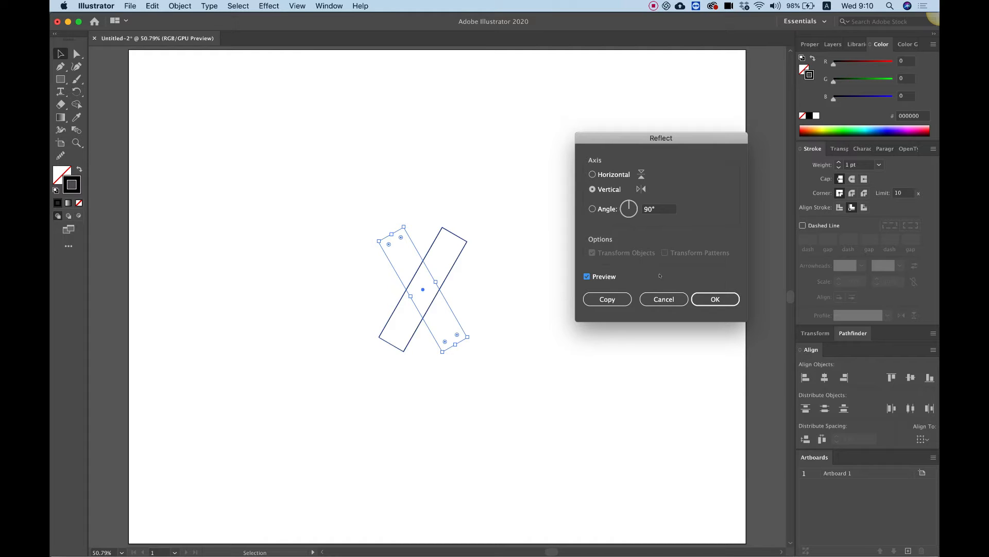
pyautogui.click(719, 300)
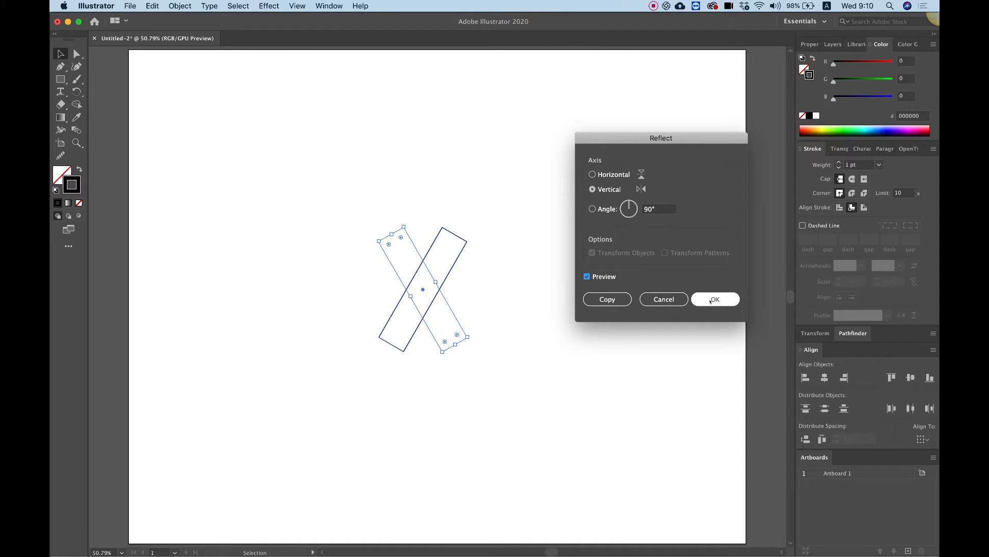
pyautogui.click(601, 300)
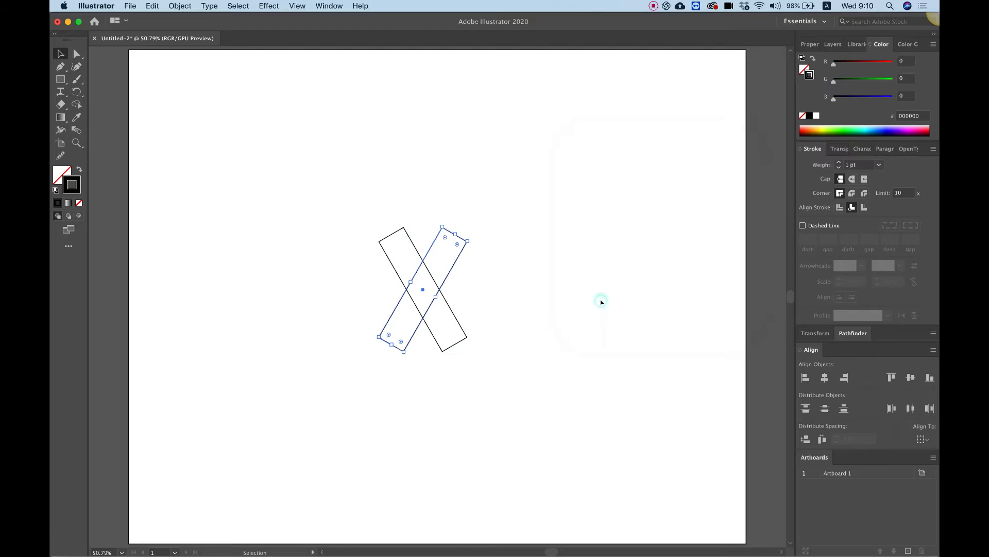
# Step: Select both crossed rectangles and scale them up proportionally by about half
pyautogui.click(320, 203)
pyautogui.moveTo(319, 201); pyautogui.dragTo(542, 413)
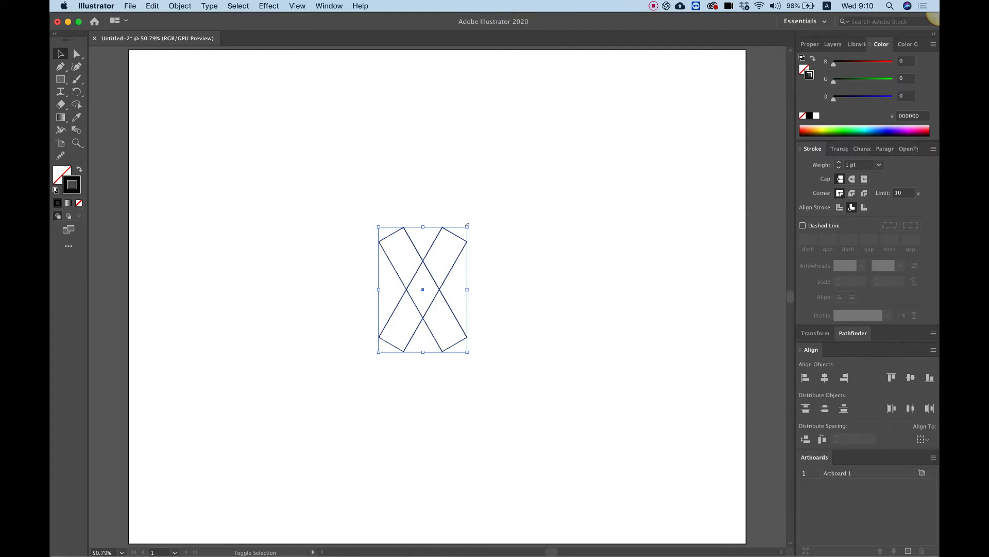
pyautogui.moveTo(467, 225); pyautogui.dragTo(516, 159)
pyautogui.click(563, 218)
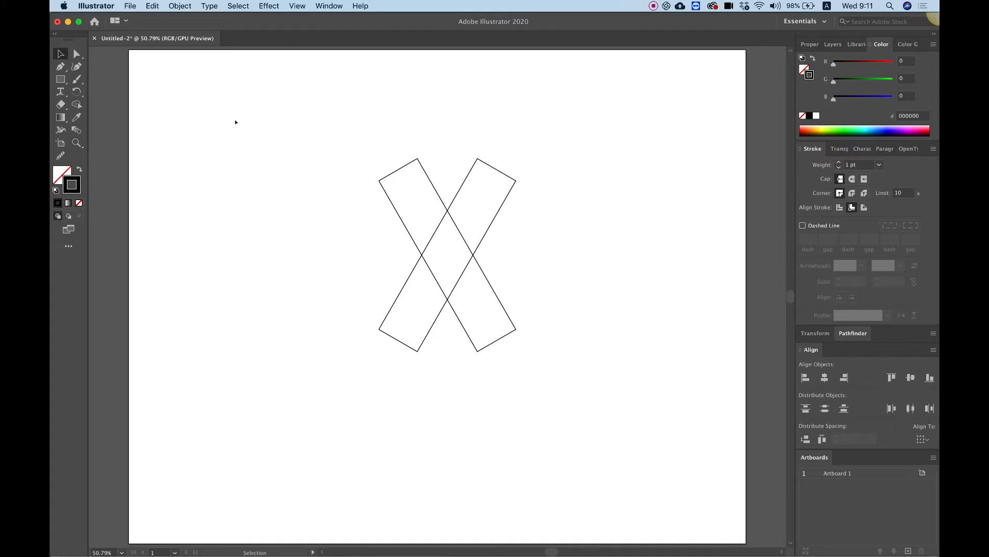
# Step: Round all corners of both crossed rectangles to the maximum so their ends become semicircular
pyautogui.click(77, 54)
pyautogui.moveTo(312, 114); pyautogui.dragTo(607, 427)
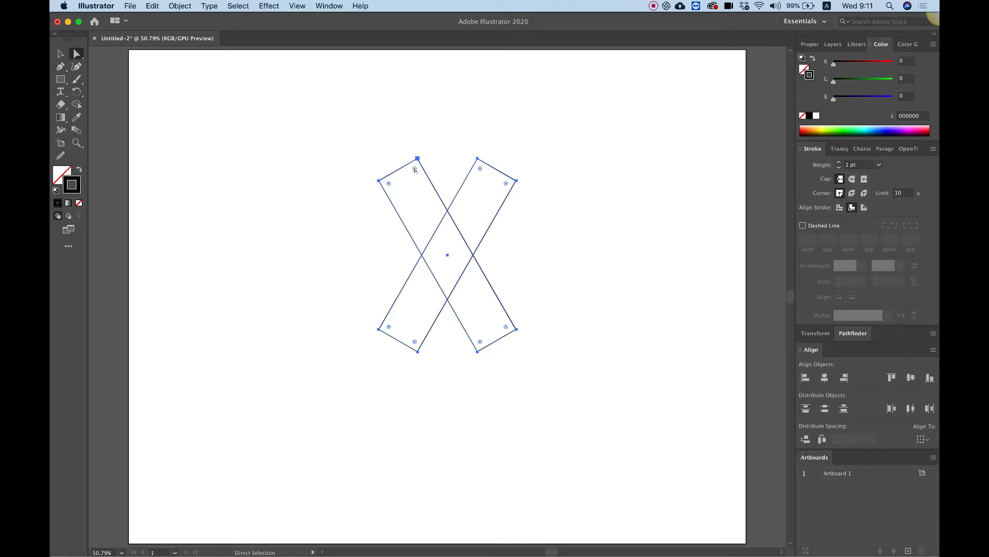
pyautogui.moveTo(416, 169); pyautogui.dragTo(436, 225)
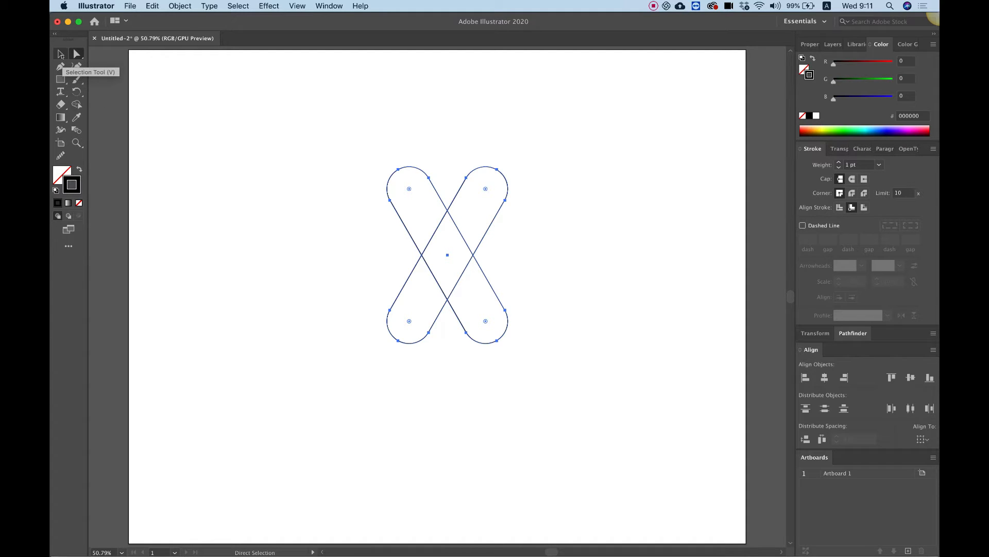
pyautogui.click(60, 54)
pyautogui.click(280, 148)
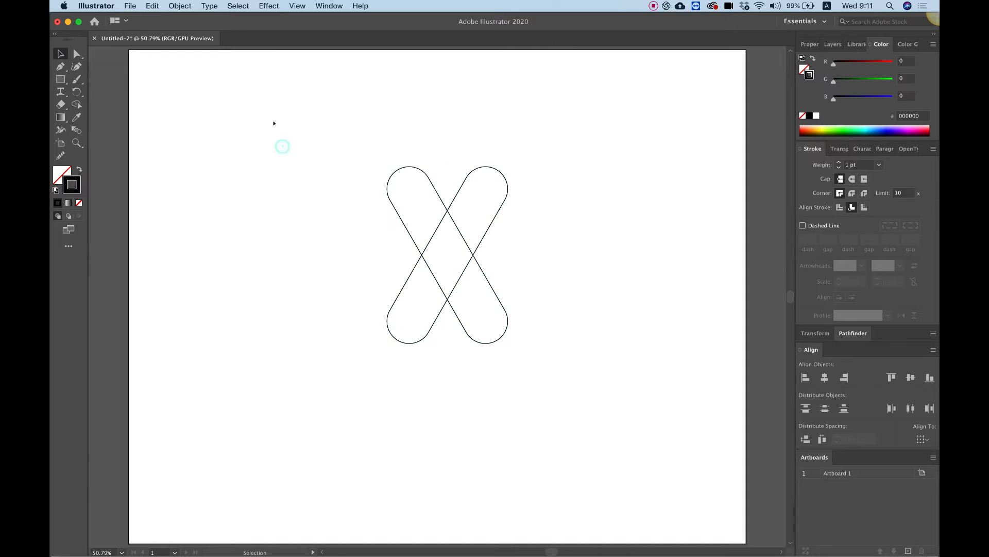
# Step: Delete the two upper arms and the central diamond of the X with the Shape Builder tool
pyautogui.moveTo(272, 118); pyautogui.dragTo(600, 394)
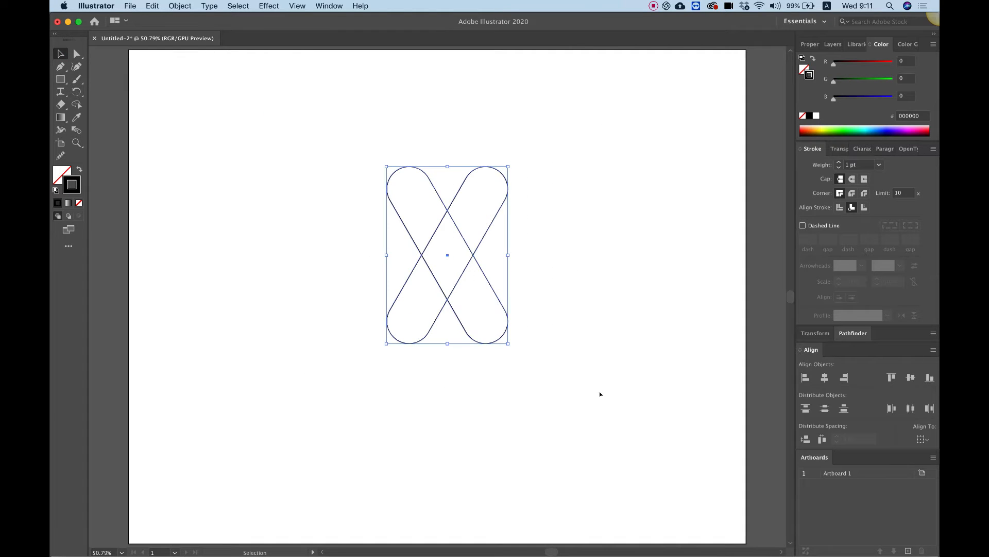
pyautogui.click(76, 104)
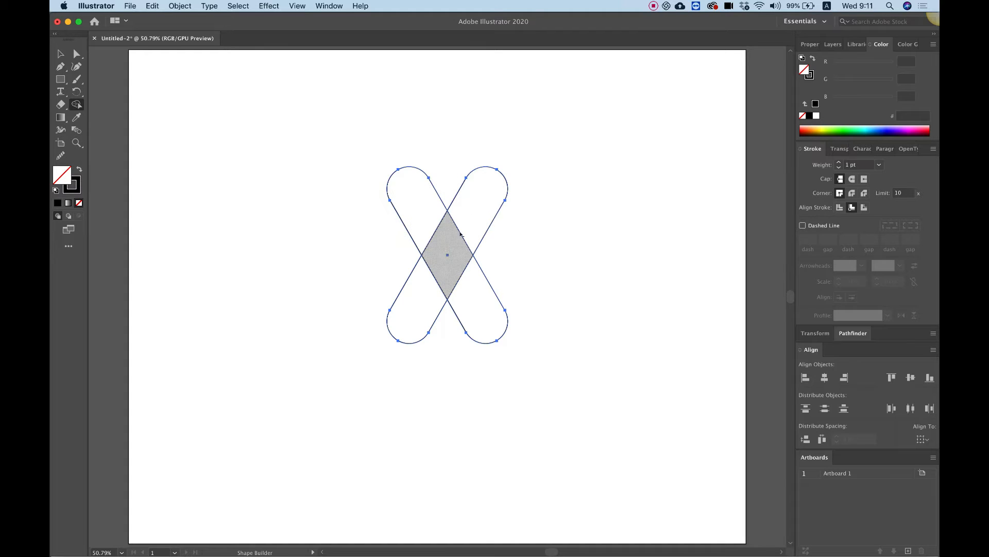
pyautogui.keyDown('alt'); pyautogui.click(424, 196); pyautogui.keyUp('alt')
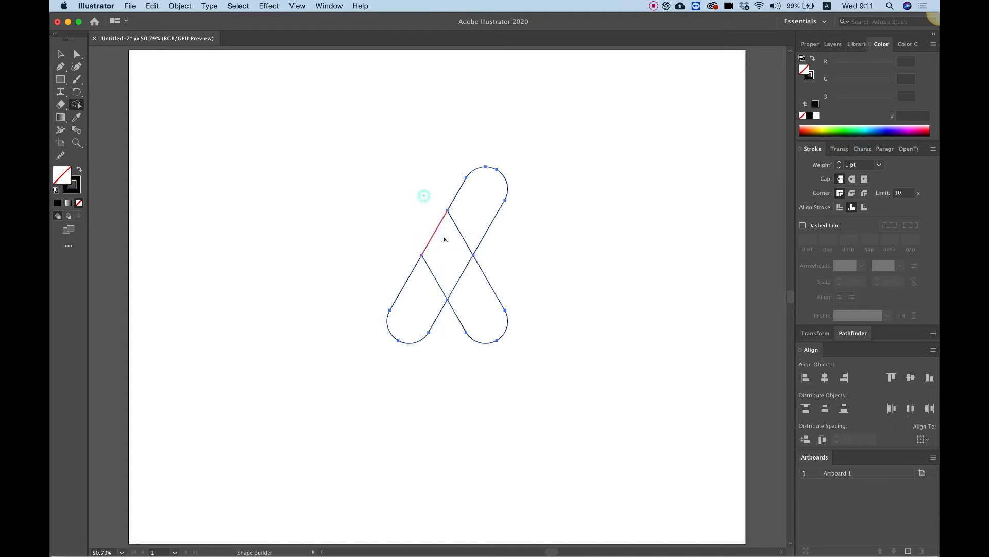
pyautogui.keyDown('alt'); pyautogui.click(444, 236); pyautogui.keyUp('alt')
pyautogui.keyDown('alt'); pyautogui.click(466, 217); pyautogui.keyUp('alt')
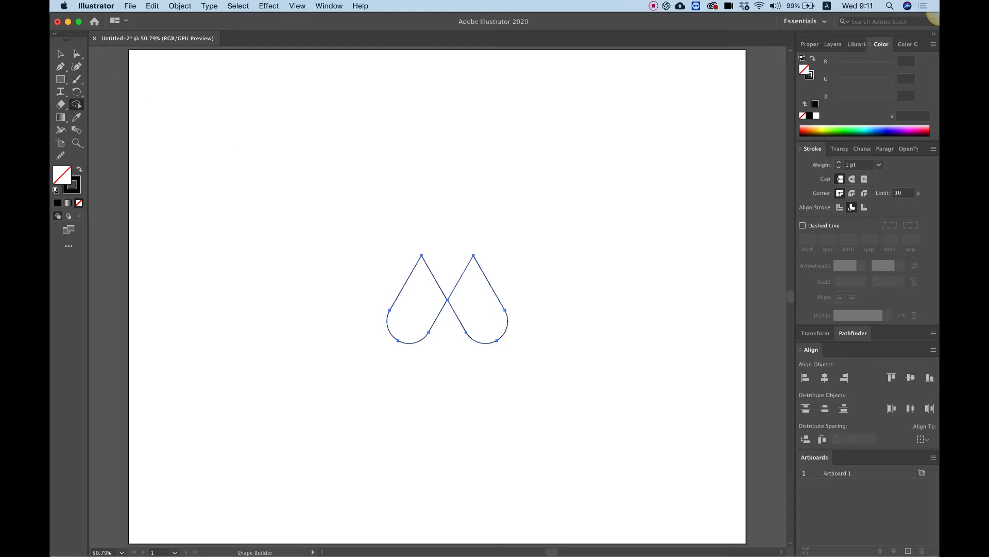
pyautogui.press('v')
# Step: Select the two remaining teardrop shapes and enlarge them proportionally
pyautogui.rightClick(346, 208)
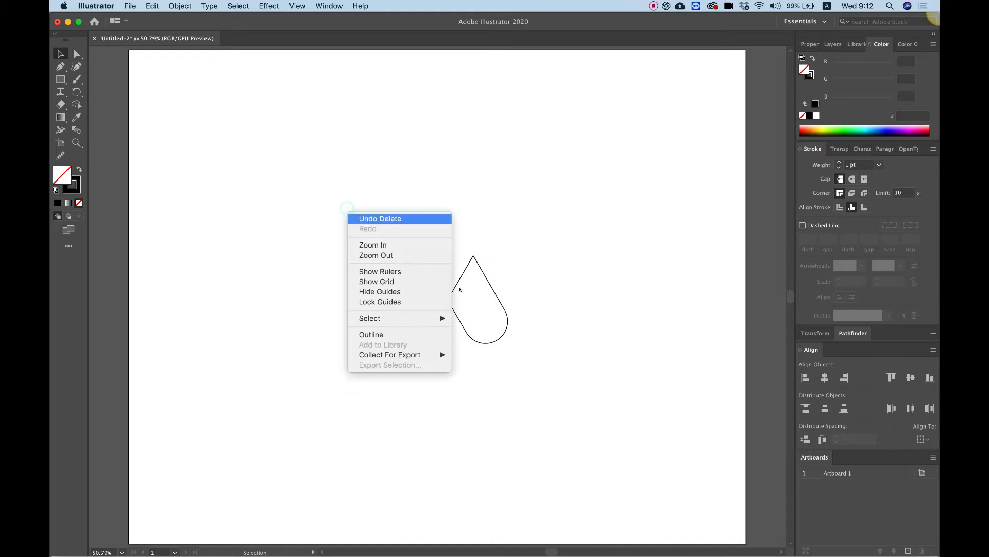
pyautogui.click(537, 366)
pyautogui.moveTo(537, 376); pyautogui.dragTo(338, 224)
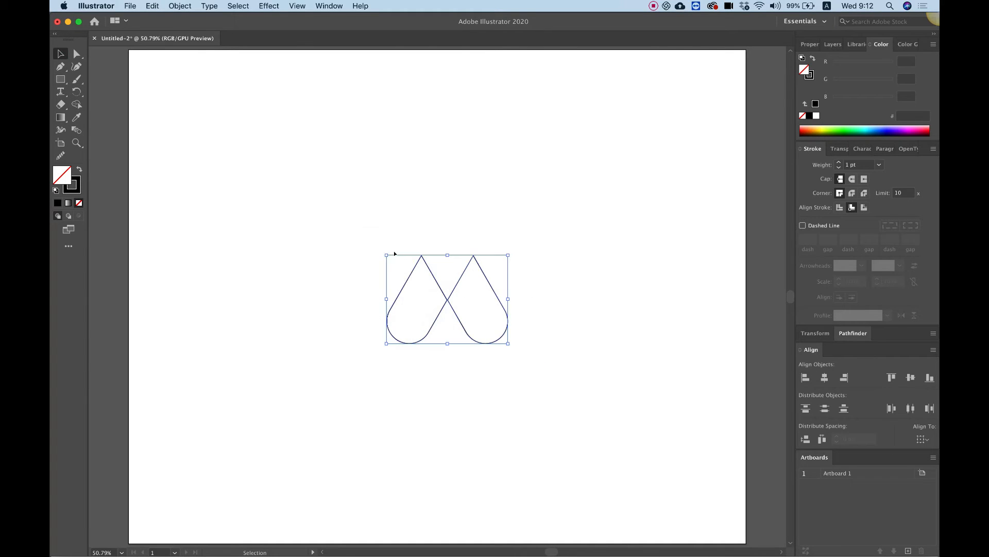
pyautogui.moveTo(386, 254); pyautogui.dragTo(336, 206)
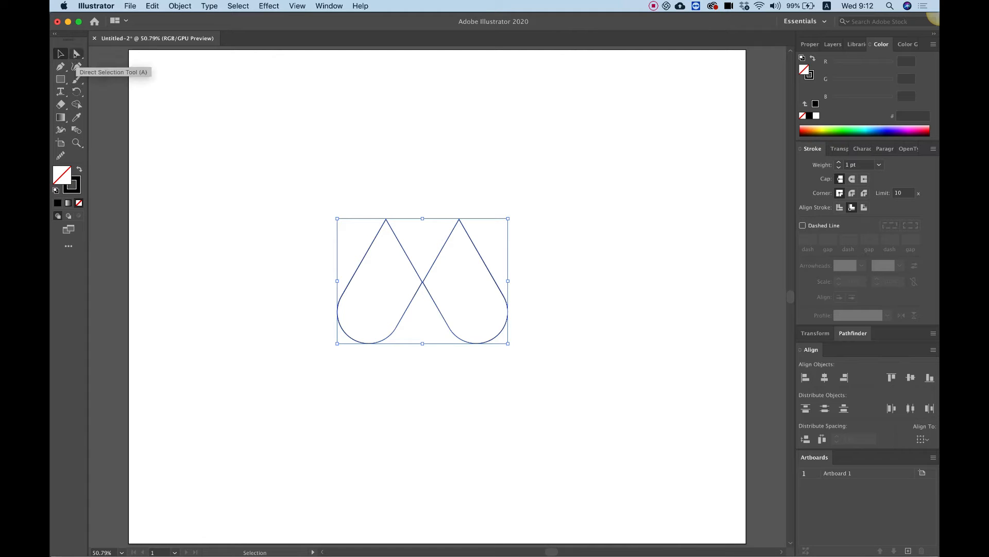
# Step: Round only the pointed top corners of both teardrop shapes to a smaller radius than their bottom ends
pyautogui.click(76, 54)
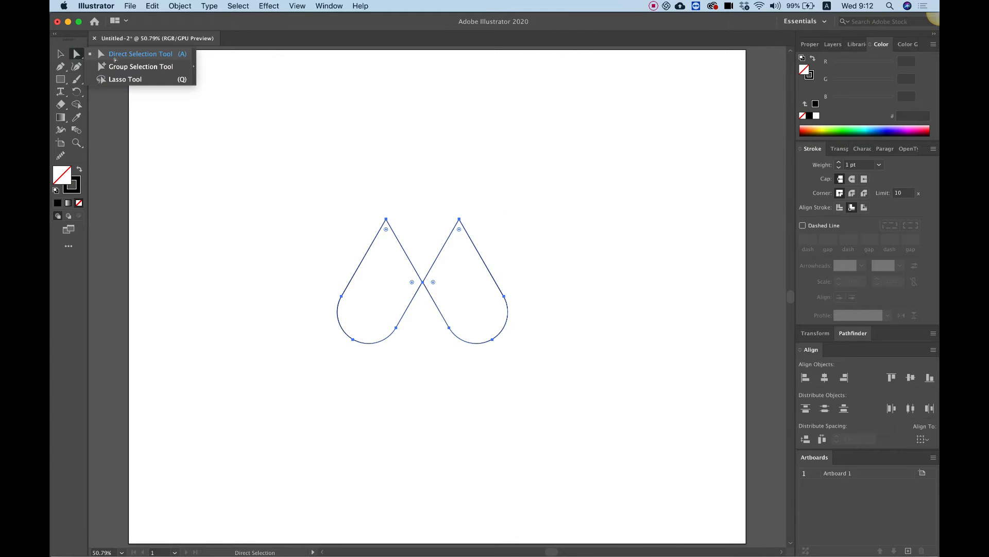
pyautogui.click(115, 59)
pyautogui.moveTo(362, 204); pyautogui.dragTo(481, 239)
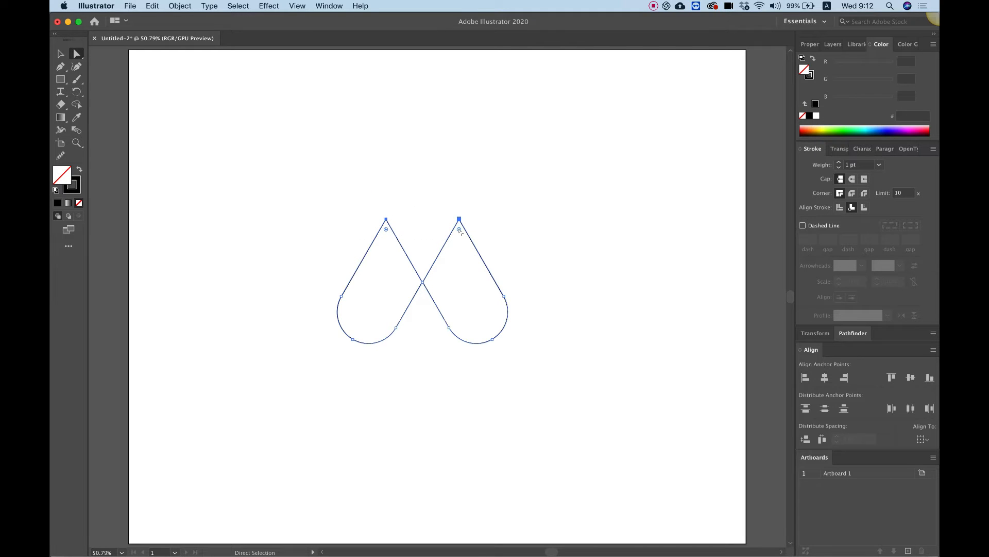
pyautogui.moveTo(459, 229); pyautogui.dragTo(459, 250)
pyautogui.moveTo(387, 251); pyautogui.dragTo(386, 243)
pyautogui.click(62, 51)
pyautogui.click(199, 152)
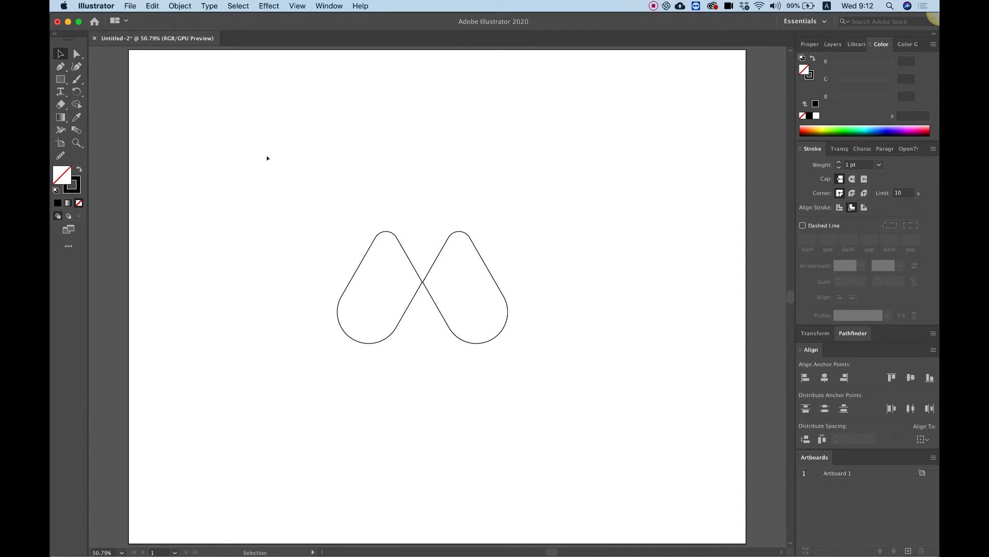
# Step: Select both teardrop shapes and nudge them together slightly to the right and down on the artboard
pyautogui.moveTo(259, 196); pyautogui.dragTo(588, 395)
pyautogui.hotkey('shift', 'Right')
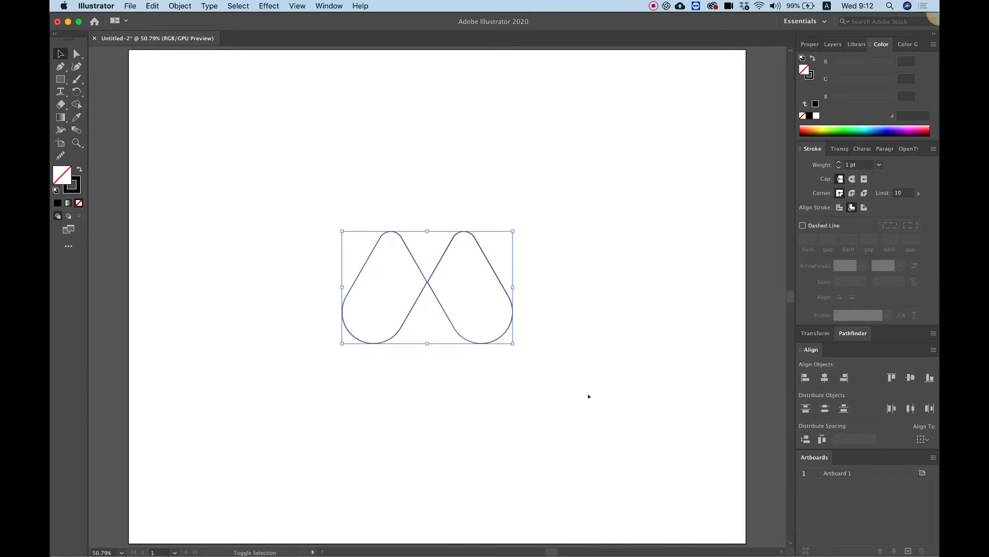
pyautogui.hotkey('shift', 'Right')
pyautogui.hotkey('shift', 'Right')
pyautogui.hotkey('shift', 'Down')
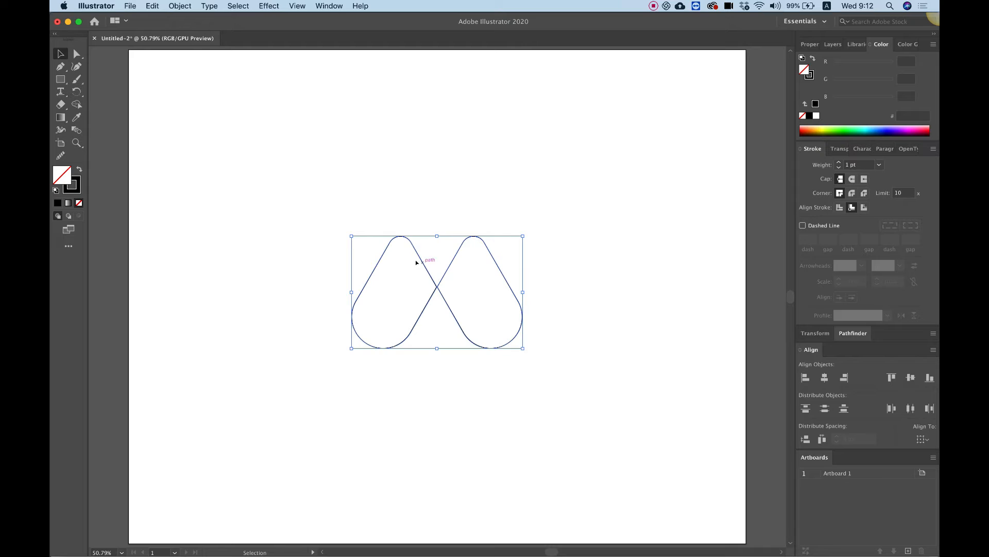
pyautogui.click(614, 349)
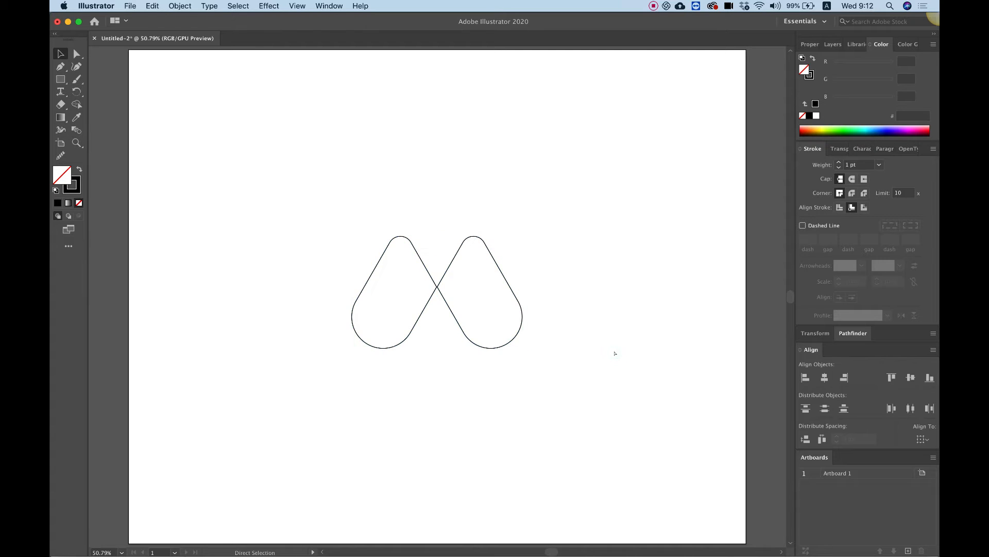
# Step: Draw a rectangle centred on the point where the two teardrop shapes meet, spanning parts of all four inner diagonals
pyautogui.press('super+1')
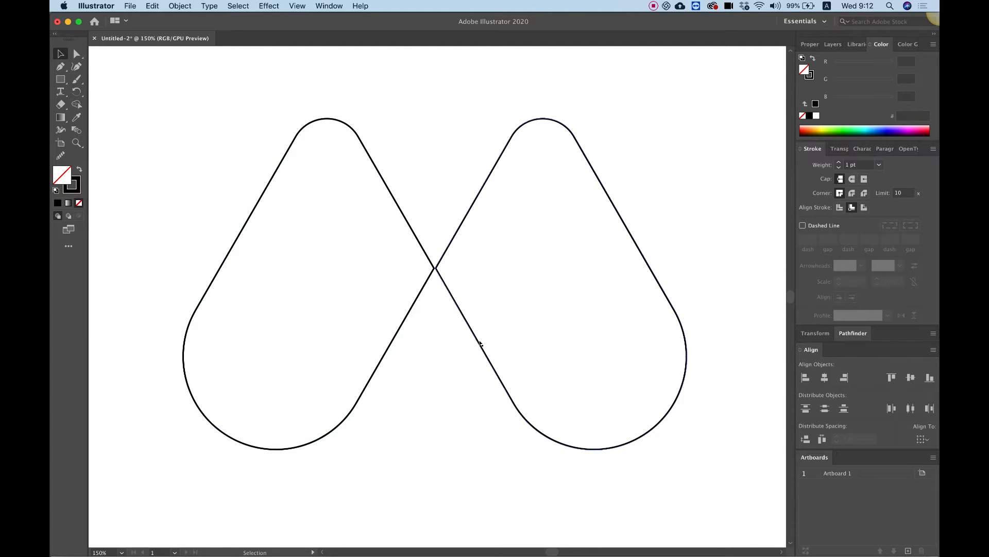
pyautogui.click(60, 80)
pyautogui.moveTo(433, 267); pyautogui.dragTo(499, 332)
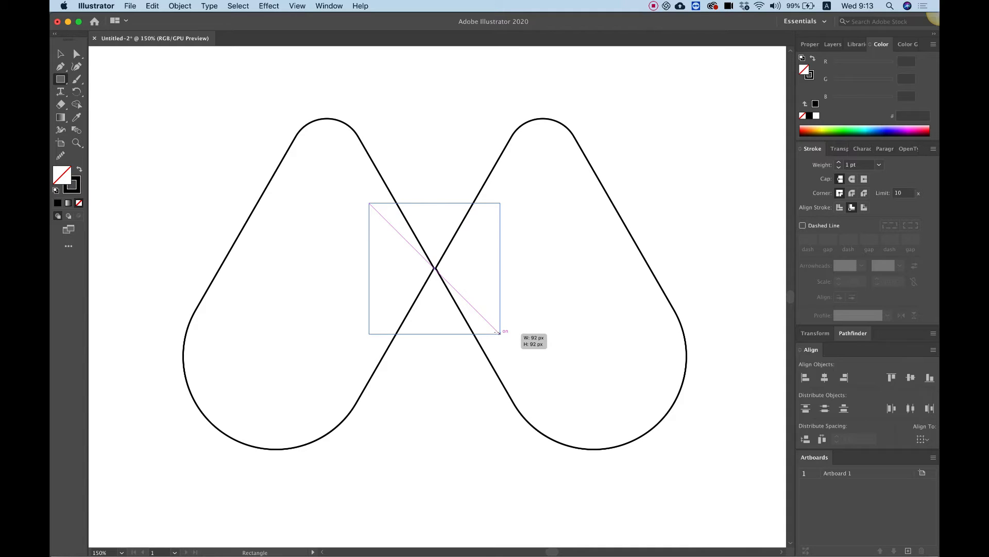
pyautogui.moveTo(500, 333); pyautogui.dragTo(500, 333)
pyautogui.moveTo(499, 334); pyautogui.dragTo(505, 345)
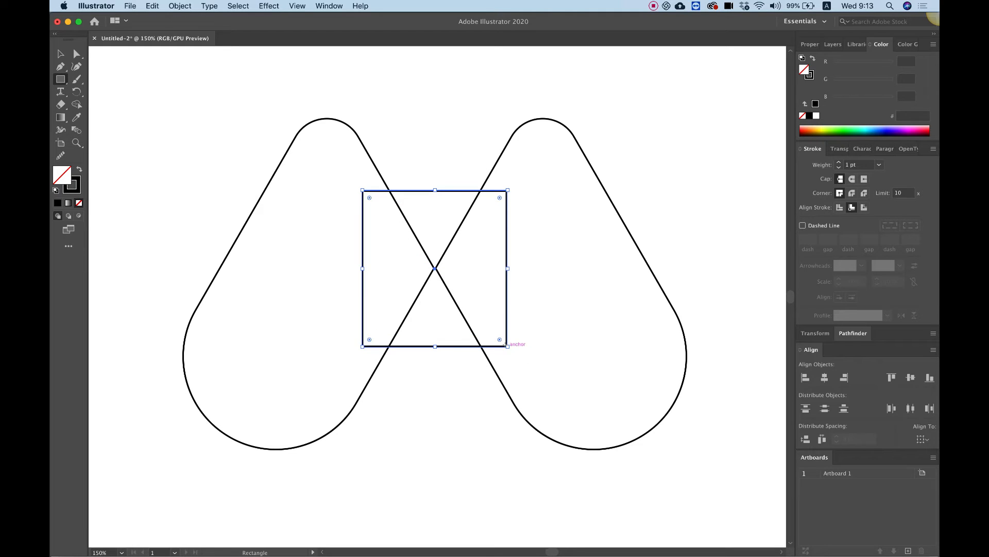
# Step: Convert the central rectangle into a guide and send it to the back
pyautogui.rightClick(435, 216)
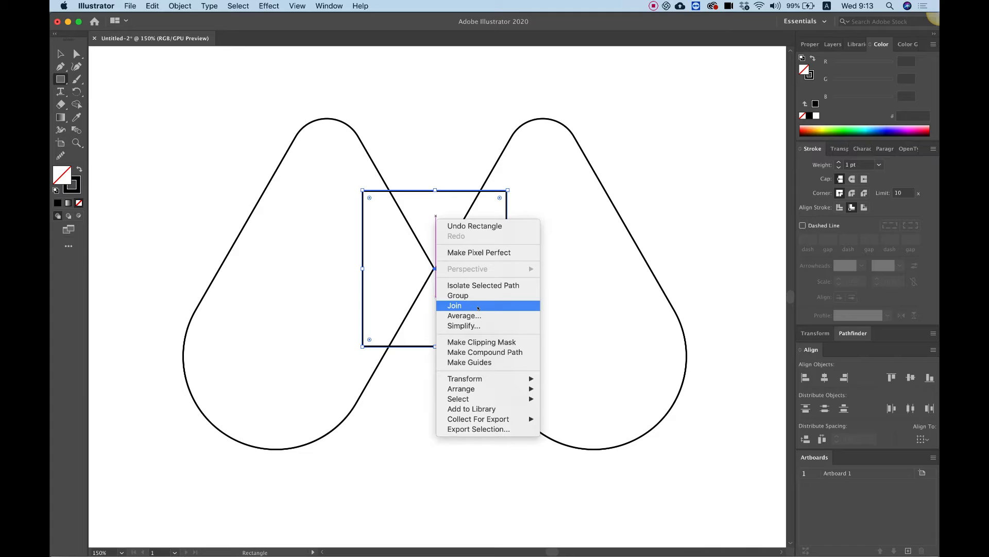
pyautogui.click(480, 362)
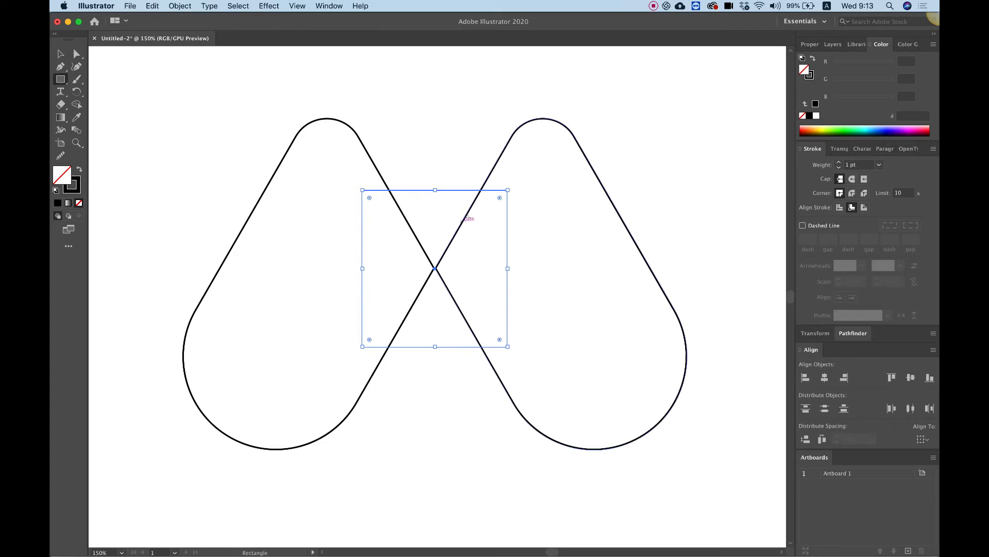
pyautogui.rightClick(479, 236)
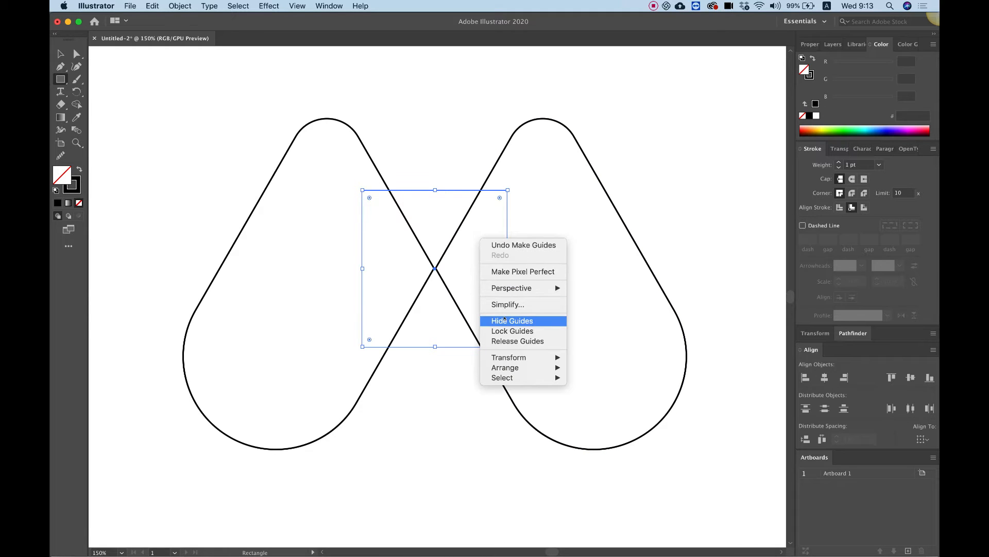
pyautogui.moveTo(509, 368)
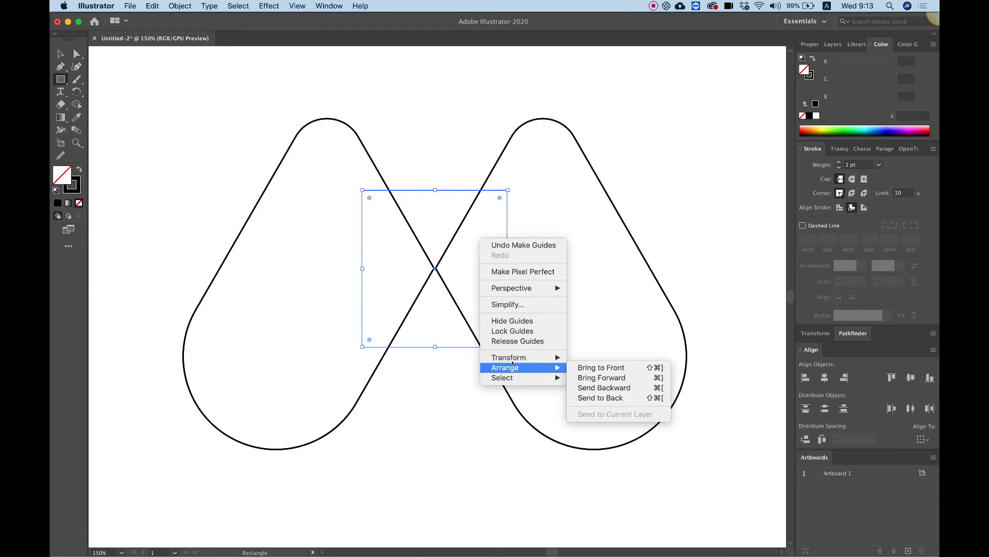
pyautogui.click(607, 398)
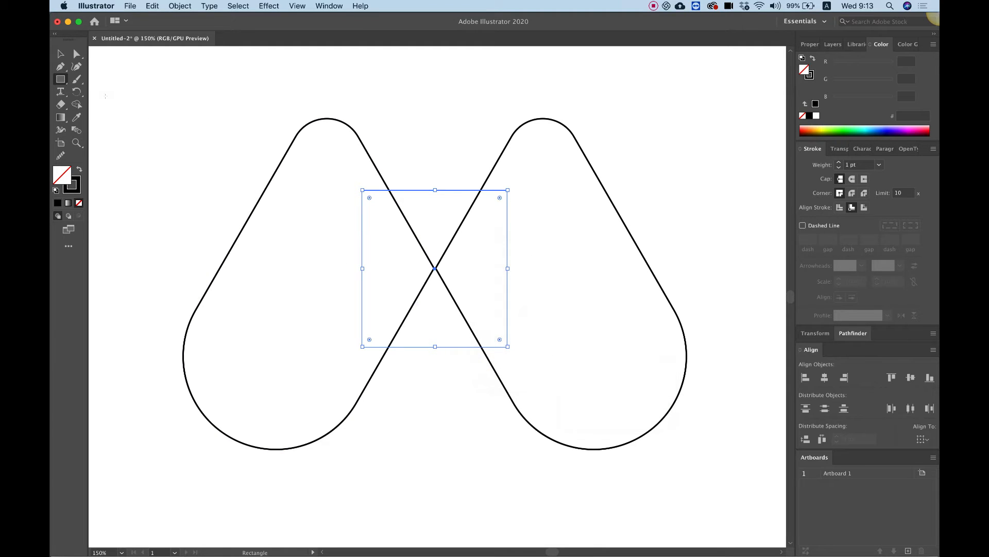
pyautogui.press('v')
pyautogui.click(228, 101)
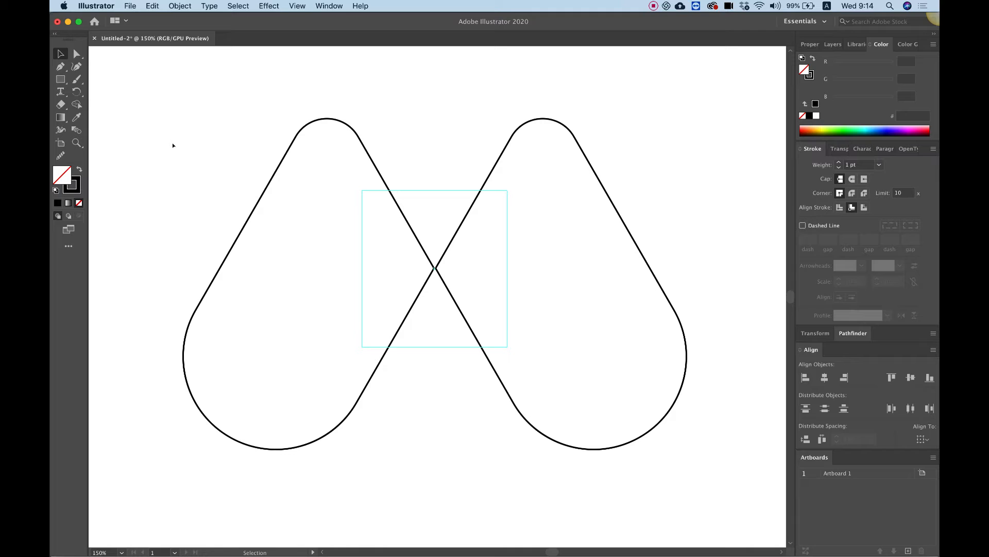
# Step: Cut the left teardrop's path with the Scissors tool at the guide's upper edge and at the central meeting point
pyautogui.press('super+equal')
pyautogui.press('super+equal')
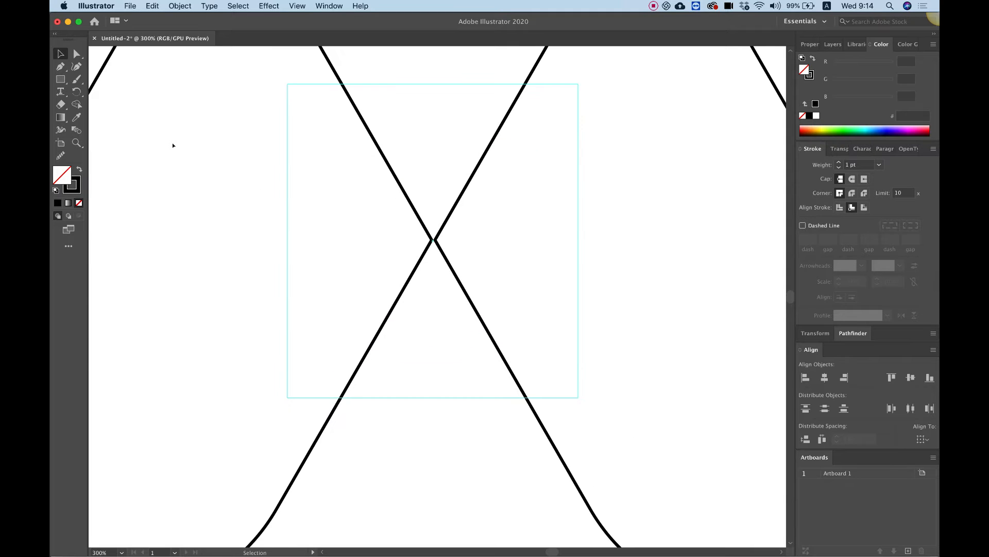
pyautogui.scroll(2, 522, 292)
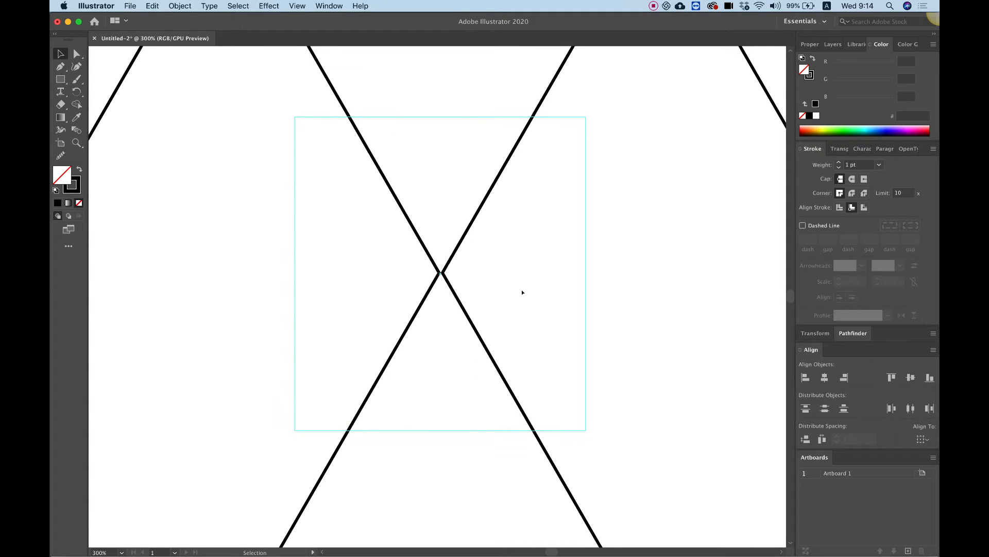
pyautogui.click(60, 104)
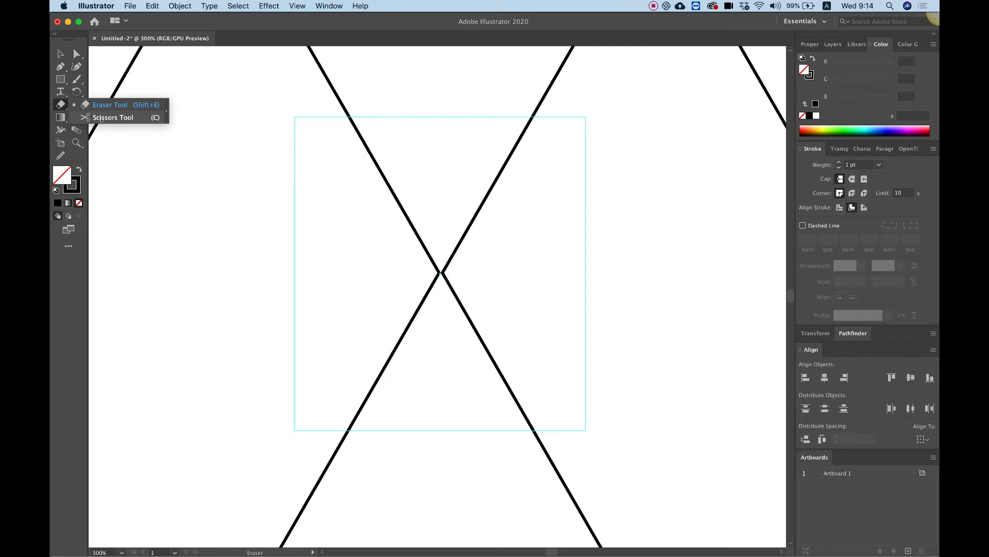
pyautogui.click(101, 118)
pyautogui.click(64, 105)
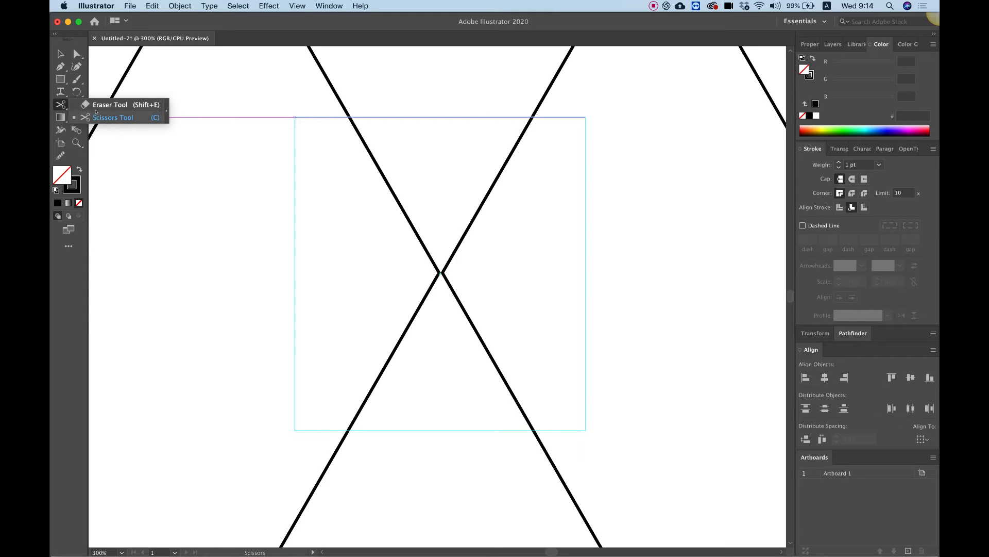
pyautogui.click(96, 105)
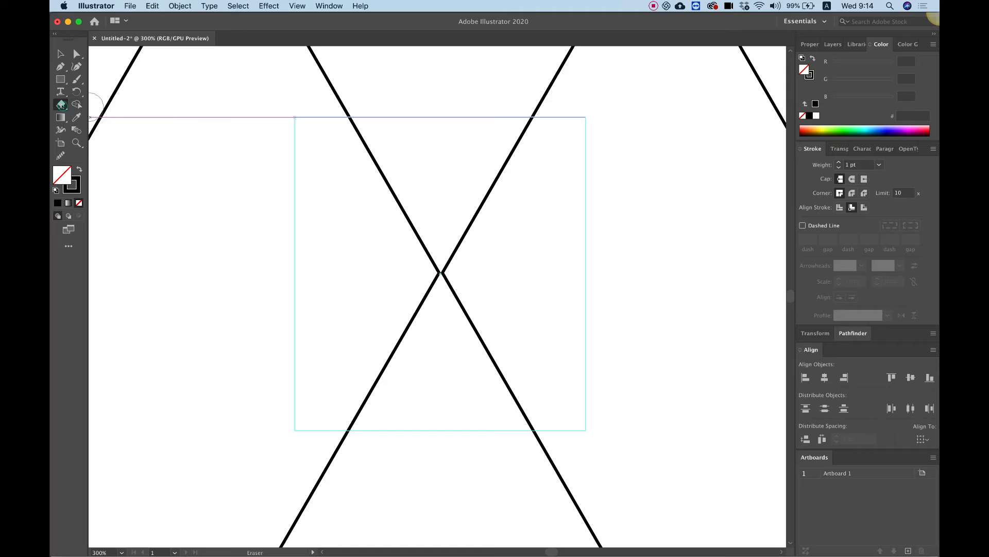
pyautogui.click(61, 105)
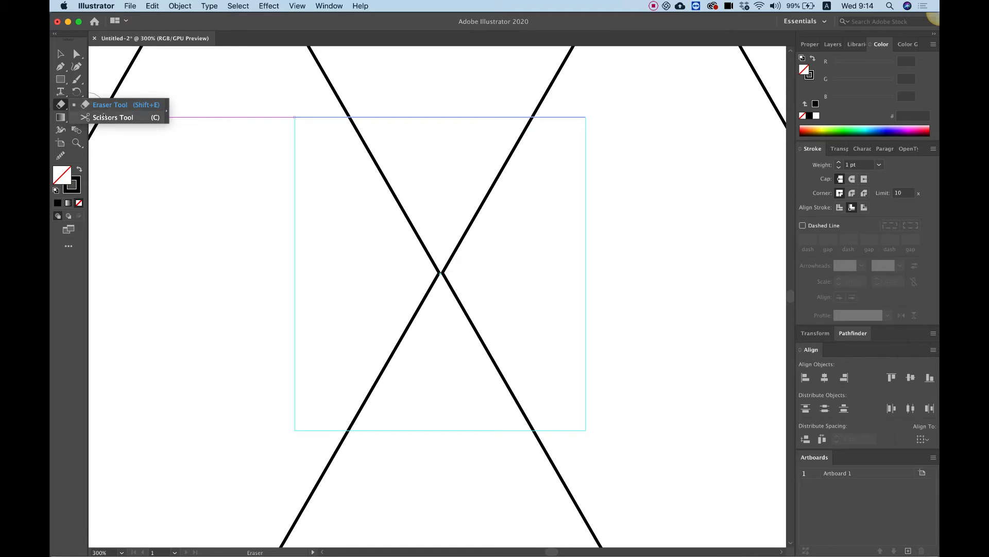
pyautogui.click(104, 116)
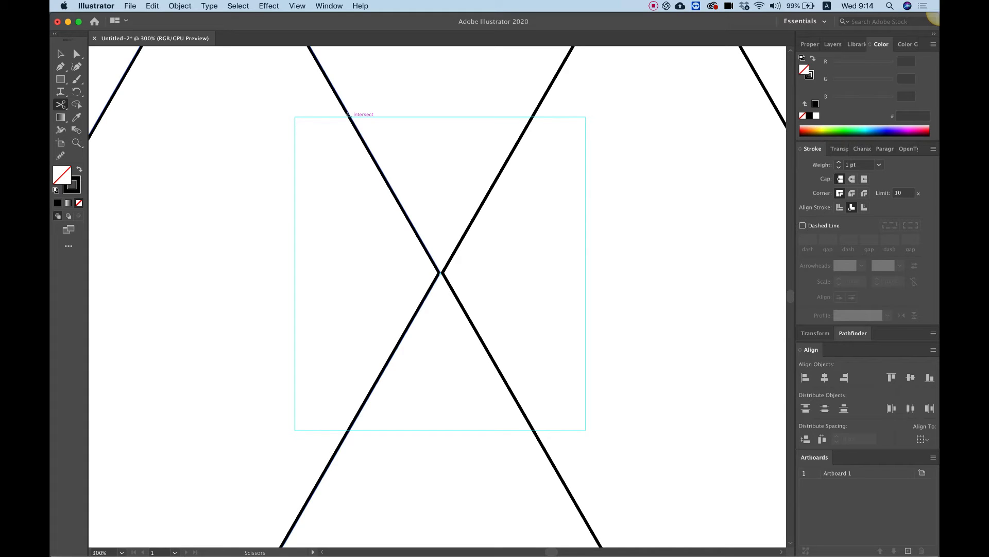
pyautogui.click(350, 116)
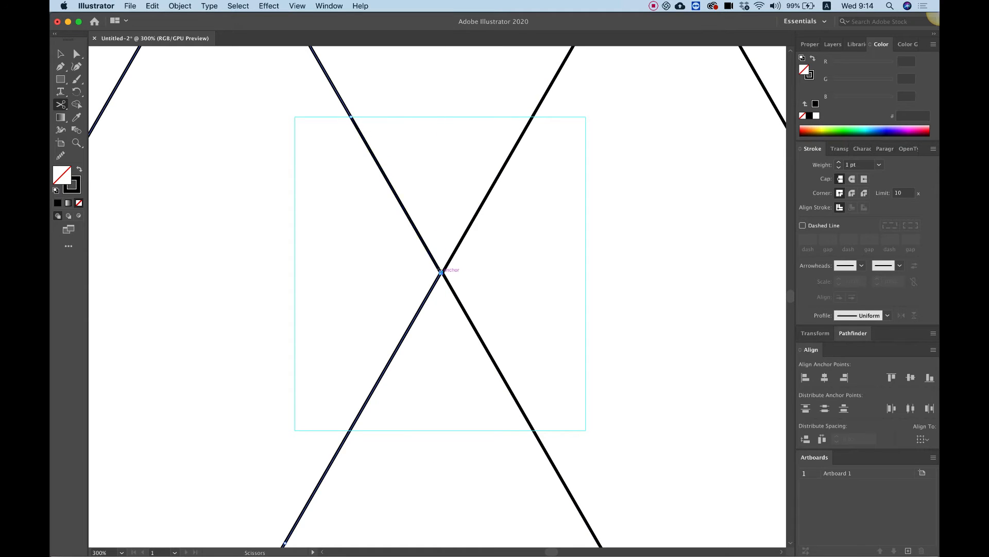
pyautogui.click(441, 271)
# Step: Delete the left teardrop's cut segment between the guide's upper edge and the central meeting point
pyautogui.press('v')
pyautogui.click(356, 126)
pyautogui.press('Delete')
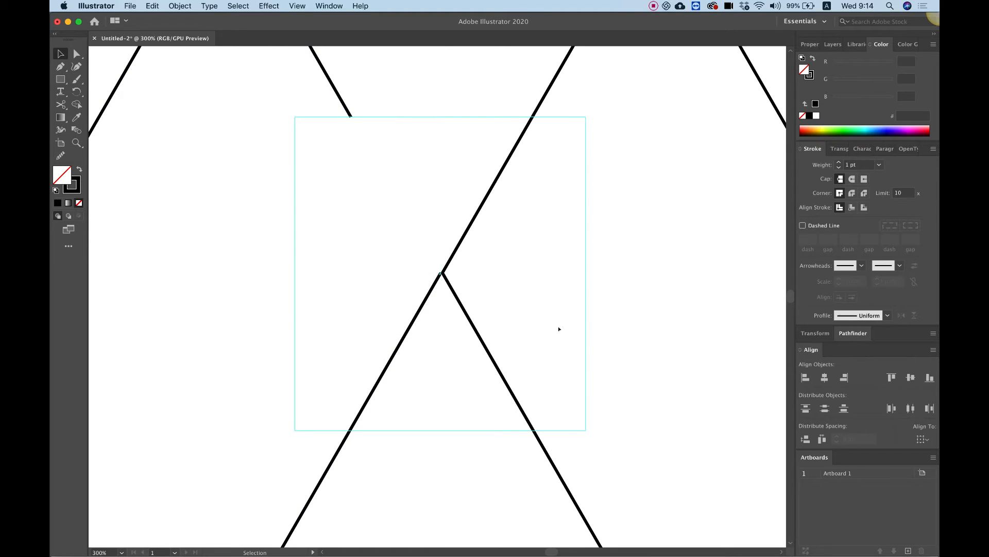
# Step: Cut the right teardrop's path with the Scissors tool at the guide's lower edge and at the central meeting point
pyautogui.scroll(-5, 617, 363)
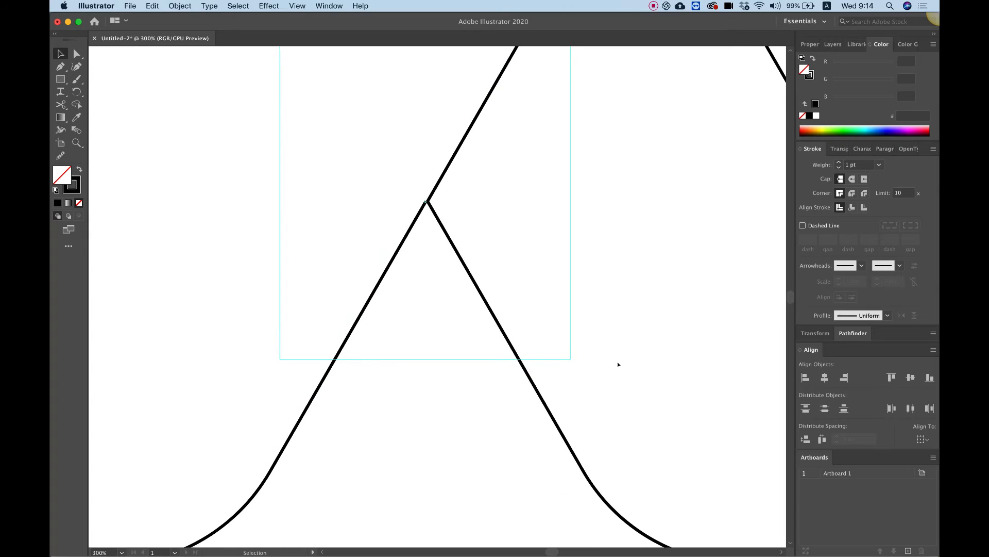
pyautogui.click(430, 207)
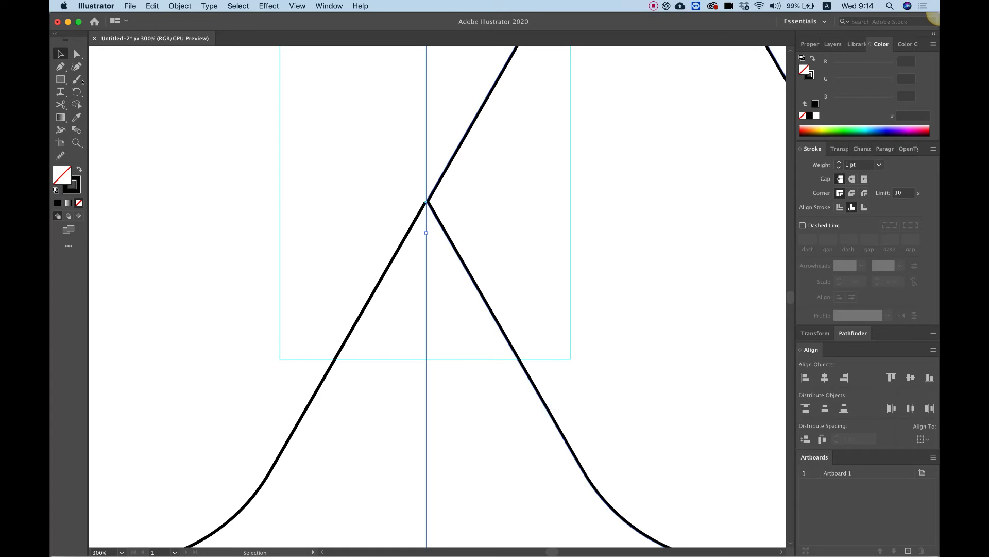
pyautogui.click(60, 104)
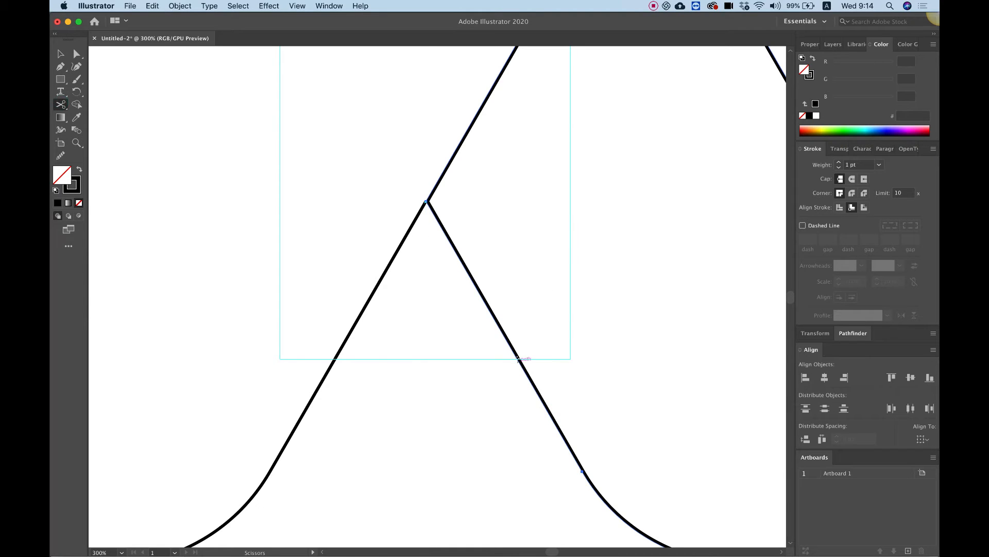
pyautogui.click(517, 355)
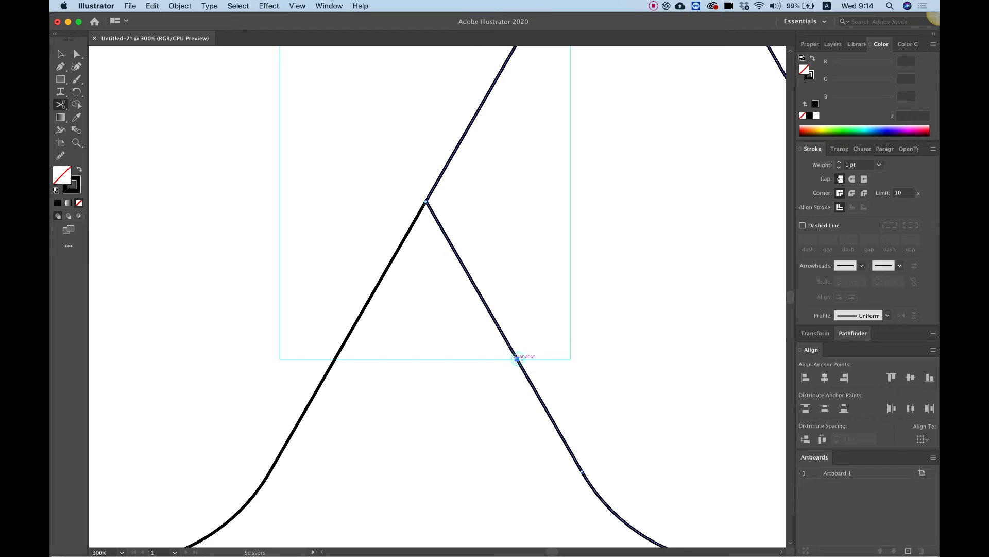
pyautogui.click(426, 201)
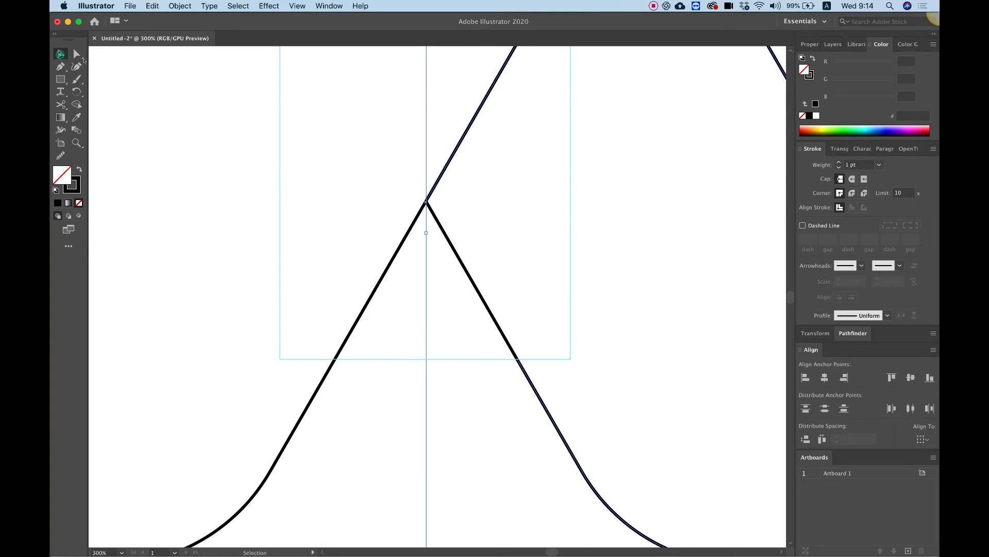
# Step: Delete the right teardrop's cut segment between the central meeting point and the guide's lower edge
pyautogui.click(61, 54)
pyautogui.click(680, 349)
pyautogui.click(493, 316)
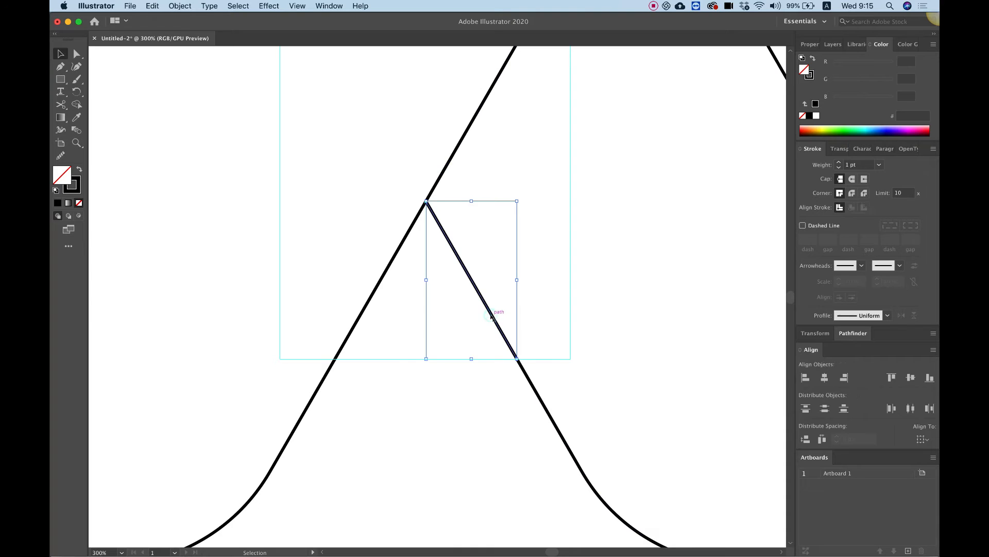
pyautogui.press('Delete')
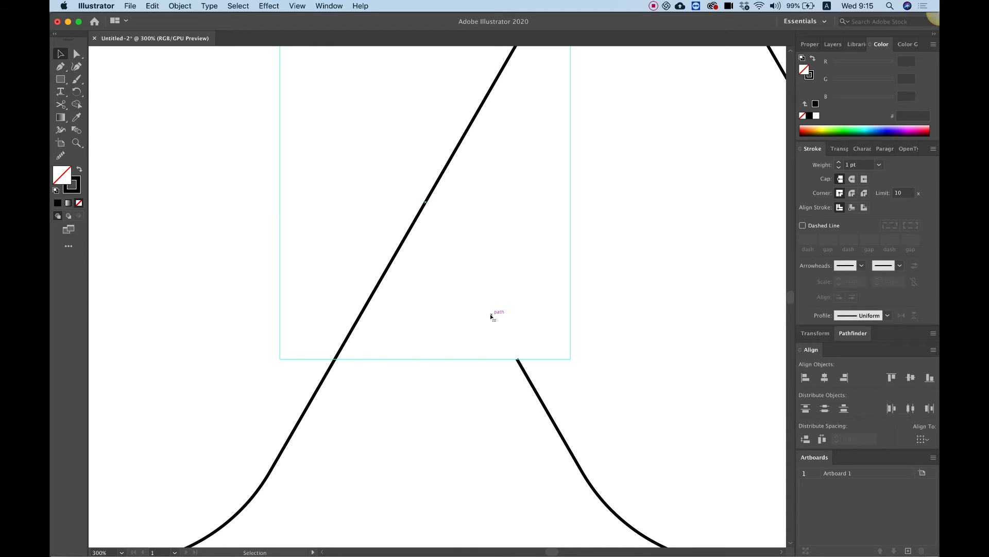
# Step: Clear all guides from the document
pyautogui.press('super+minus')
pyautogui.press('super+minus')
pyautogui.press('super+minus')
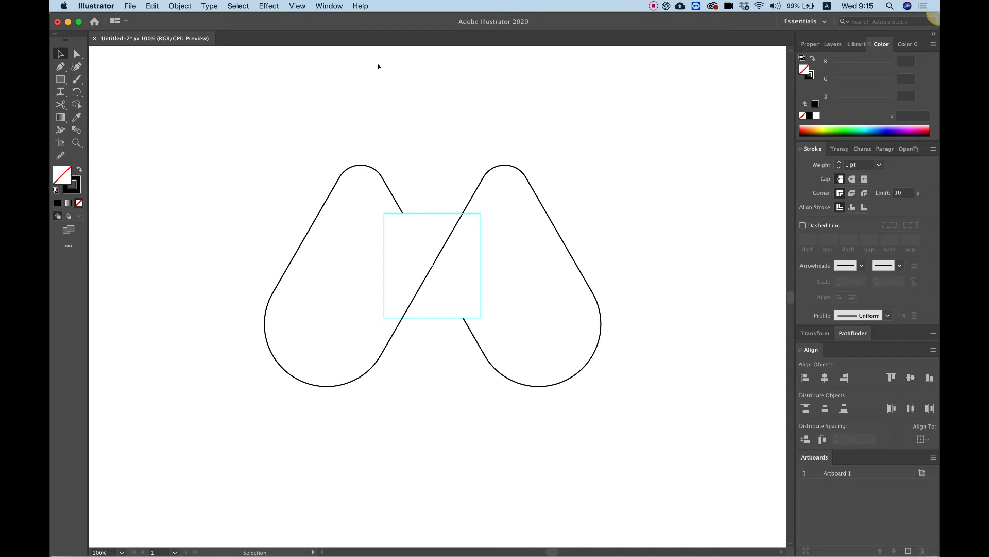
pyautogui.click(298, 6)
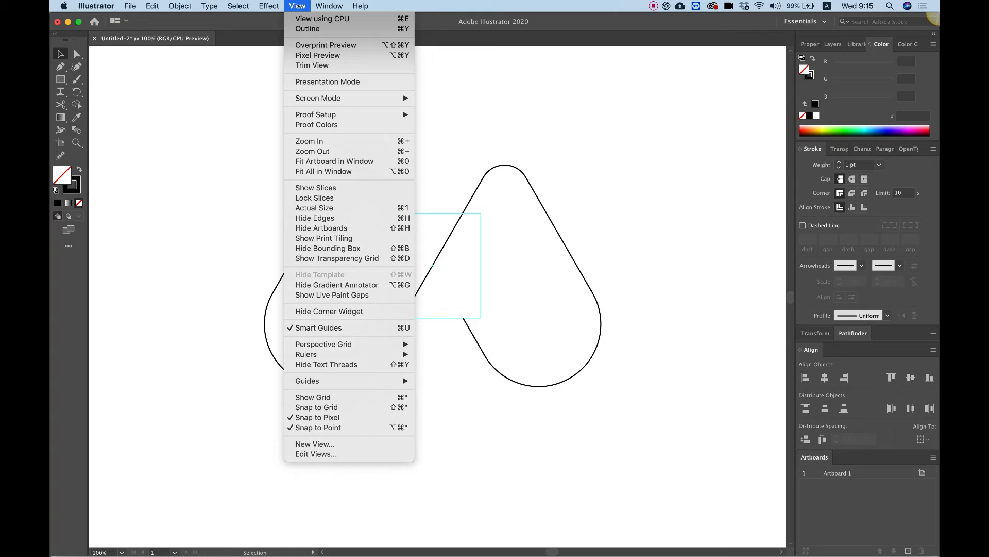
pyautogui.moveTo(349, 380)
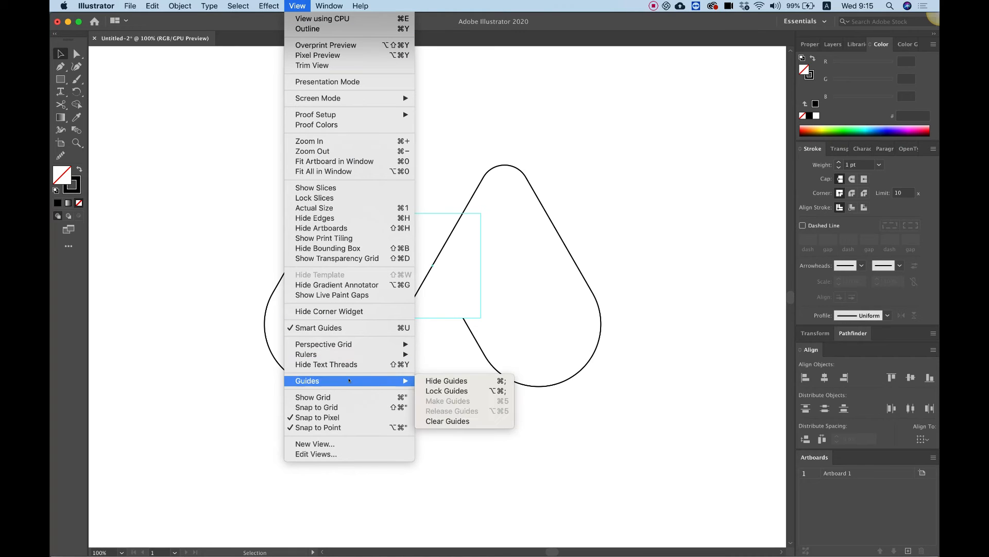
pyautogui.click(464, 420)
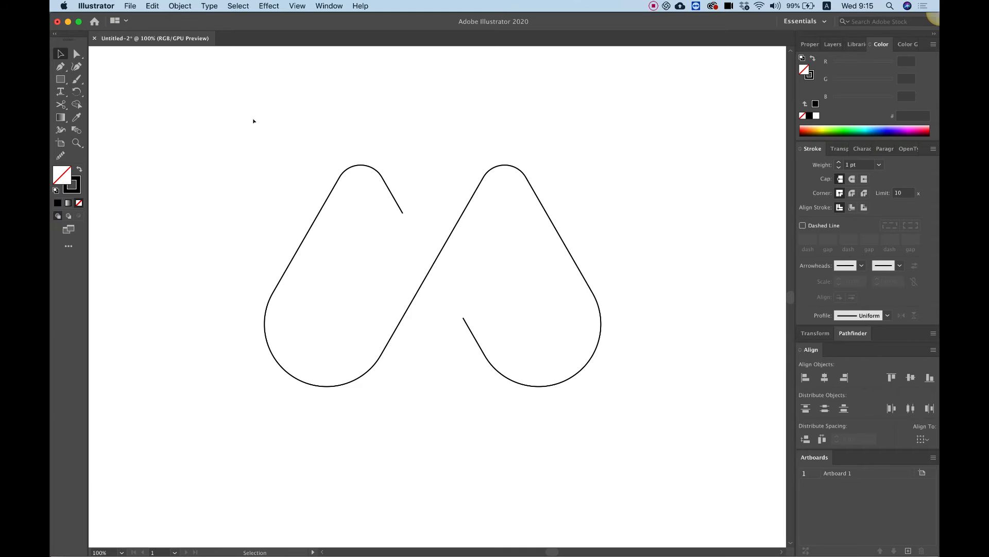
# Step: Select both open teardrop paths and give them a 20 pt stroke weight with round caps
pyautogui.moveTo(199, 125)
pyautogui.mouseDown()
pyautogui.moveTo(532, 397)
pyautogui.moveTo(655, 456)
pyautogui.mouseUp()
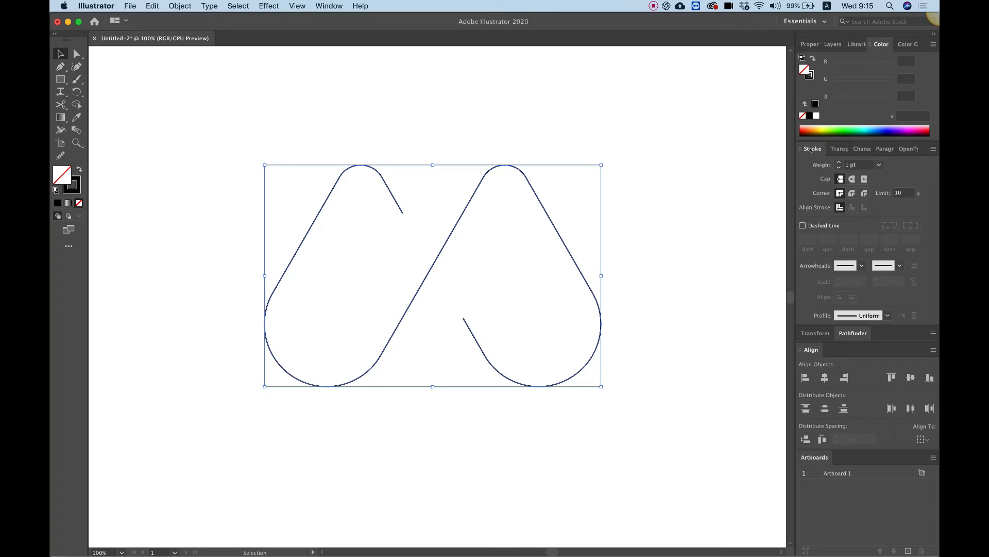
pyautogui.click(316, 6)
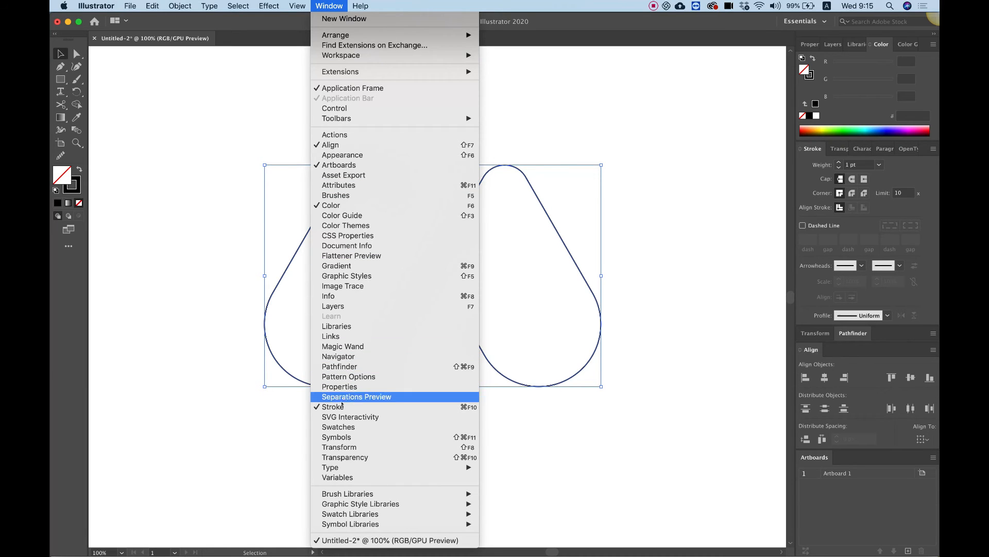
pyautogui.click(812, 147)
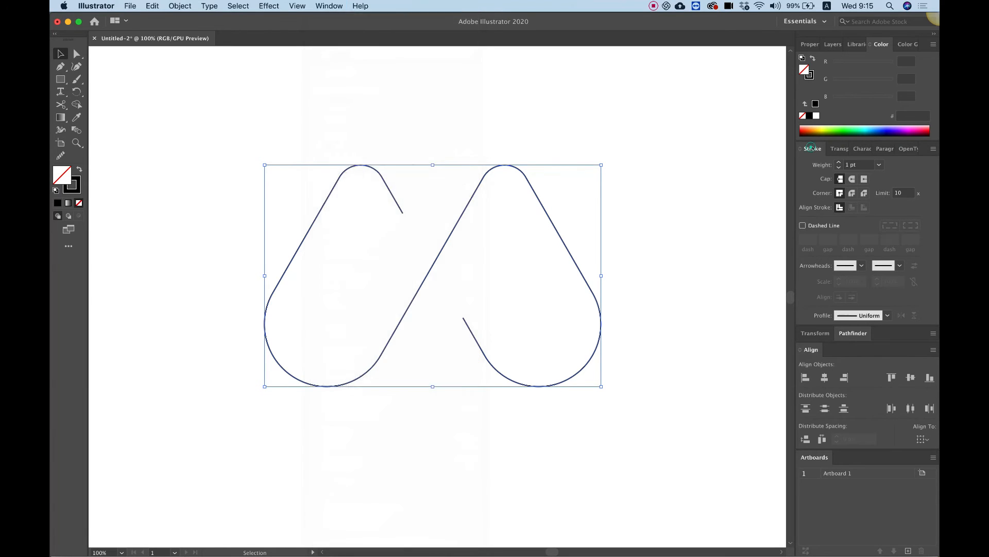
pyautogui.click(852, 165)
pyautogui.press('Up')
pyautogui.press('Up')
pyautogui.press('Up')
pyautogui.press('Up')
pyautogui.press('Up')
pyautogui.press('Up')
pyautogui.press('Up')
pyautogui.press('Up')
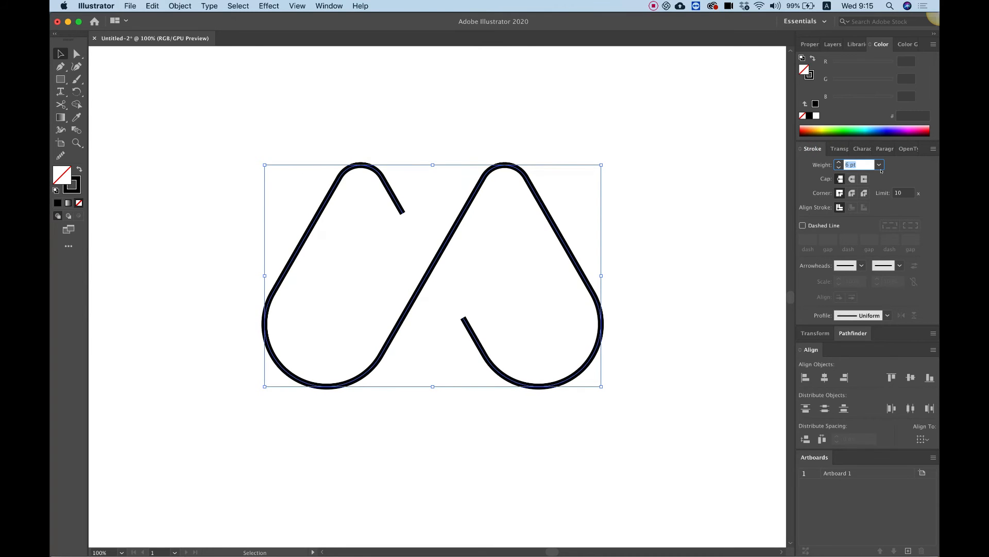
pyautogui.press('Up')
pyautogui.press('Up')
pyautogui.press('Up')
pyautogui.press('Up')
pyautogui.press('Up')
pyautogui.press('Up')
pyautogui.press('Up')
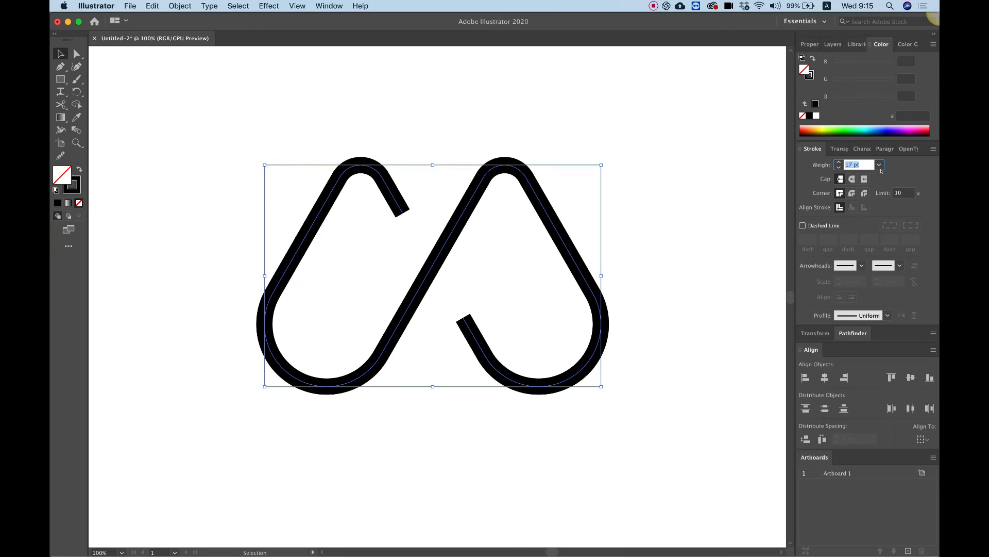
pyautogui.press('Up')
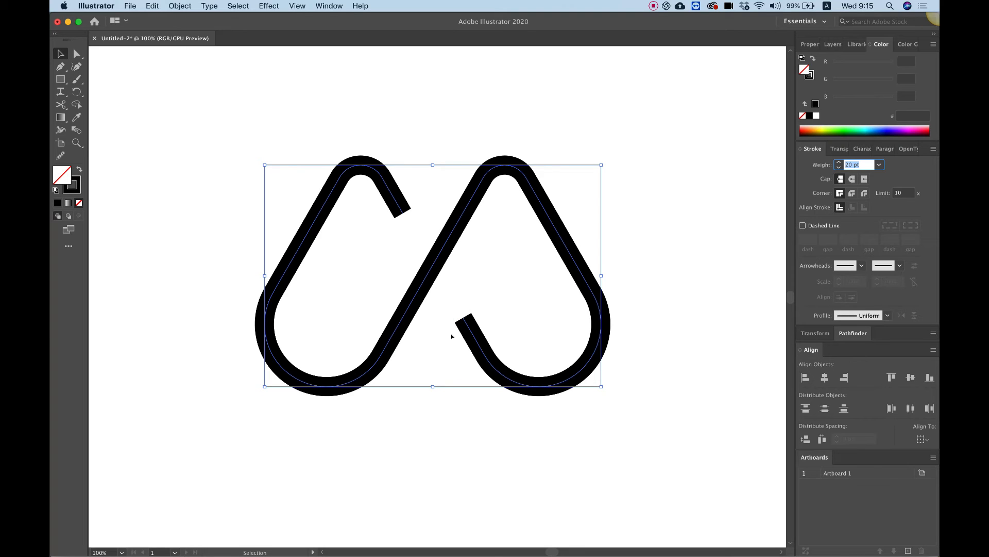
pyautogui.click(852, 179)
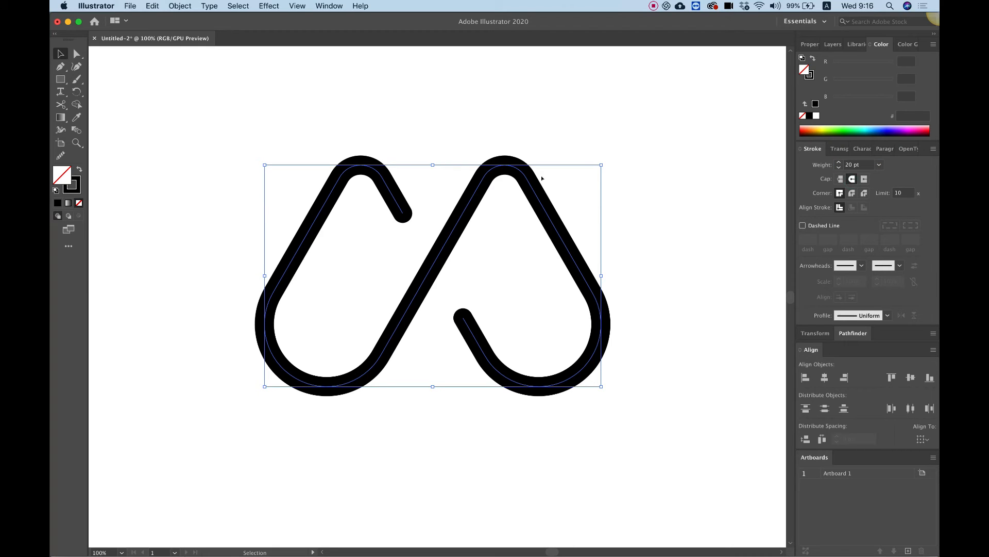
# Step: Expand the strokes of both selected paths into filled shapes
pyautogui.press('super+minus')
pyautogui.press('super+minus')
pyautogui.press('super+minus')
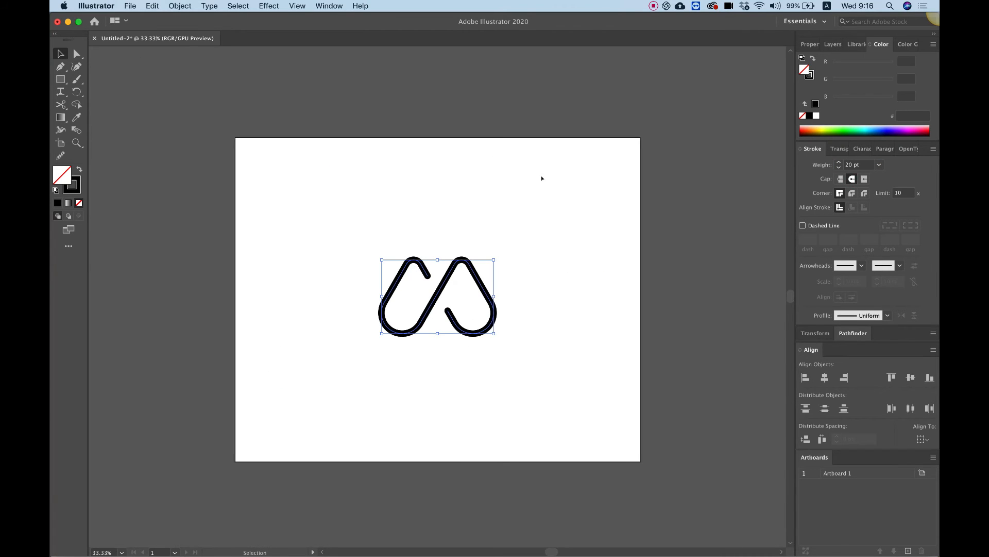
pyautogui.press('super+equal')
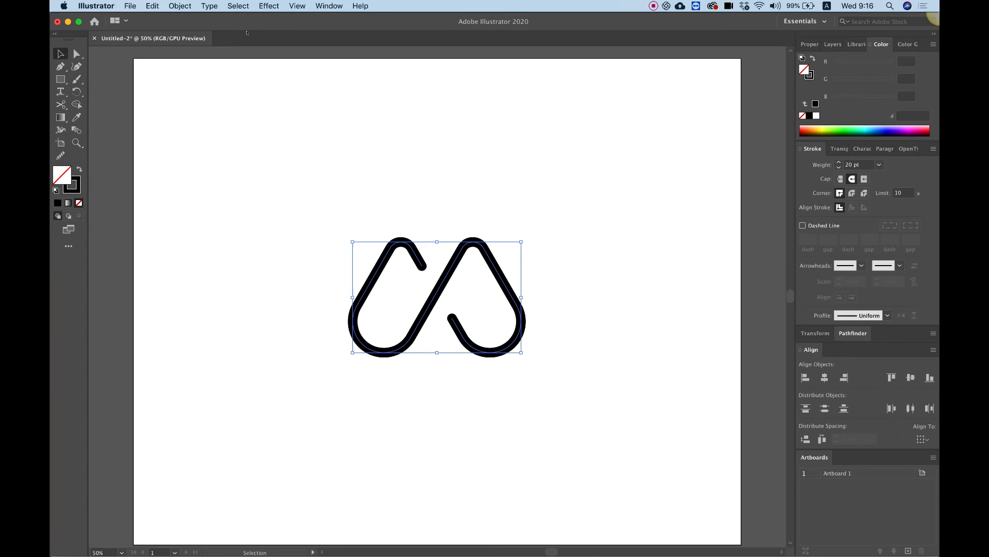
pyautogui.click(180, 6)
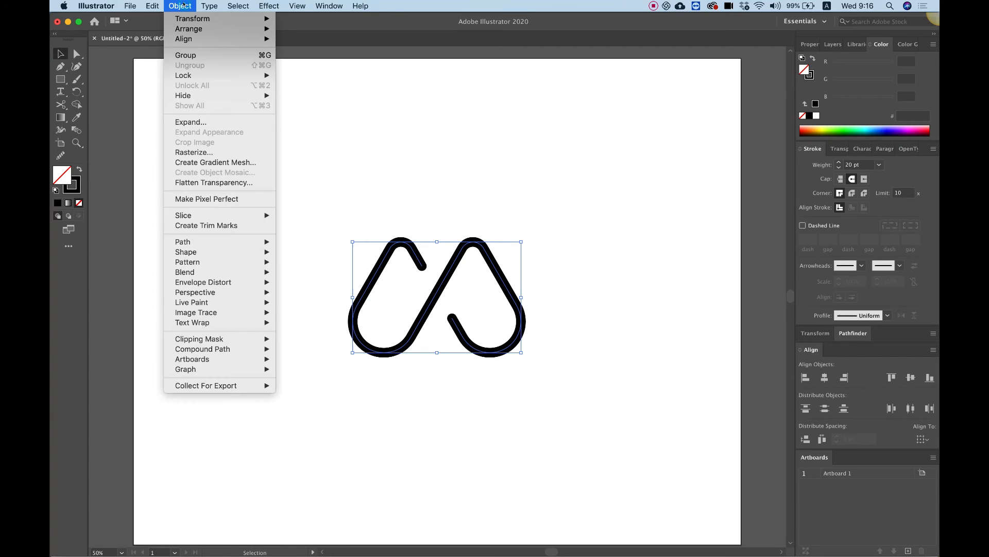
pyautogui.click(192, 121)
pyautogui.click(422, 287)
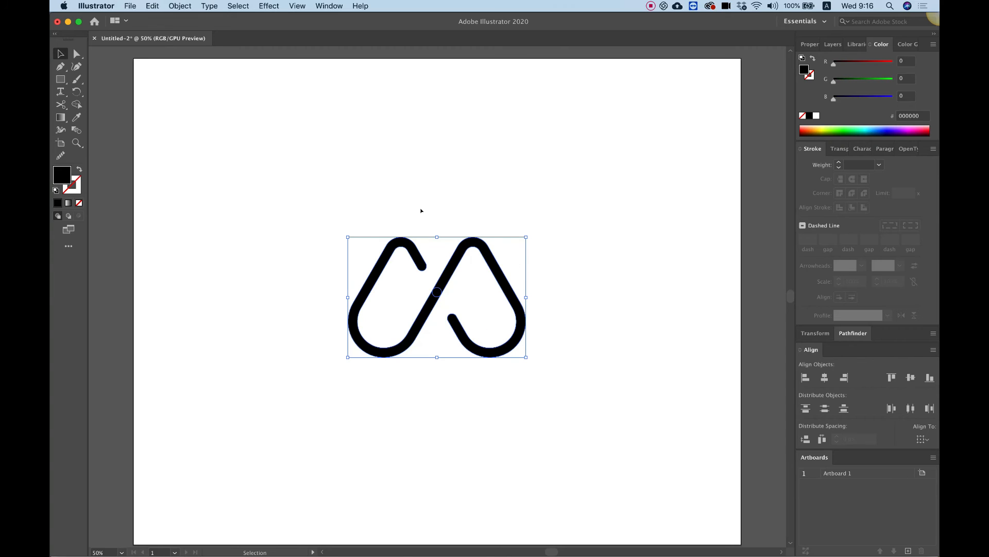
# Step: Select all the expanded shapes of the mark and merge them into one with Pathfinder Unite
pyautogui.click(398, 154)
pyautogui.click(403, 241)
pyautogui.click(363, 207)
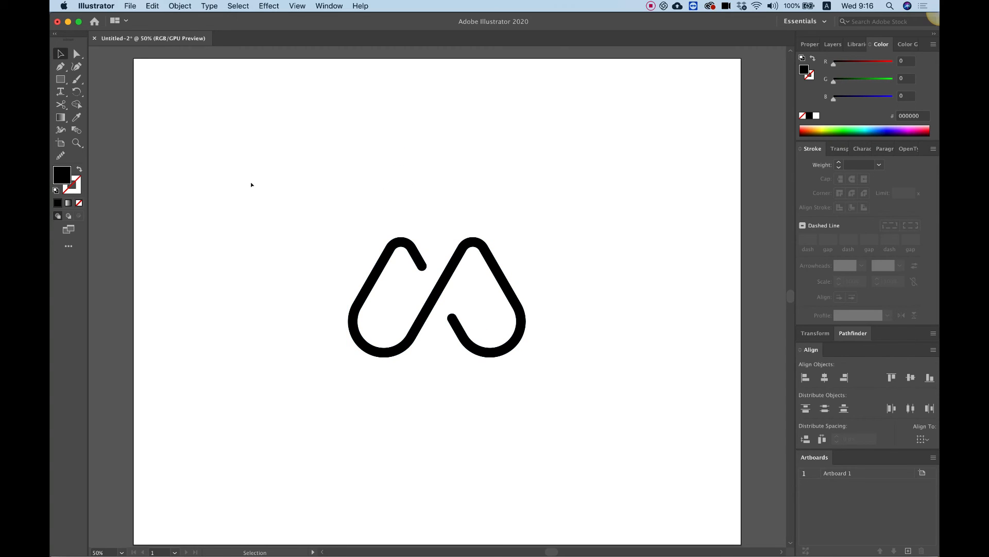
pyautogui.moveTo(252, 184); pyautogui.dragTo(625, 450)
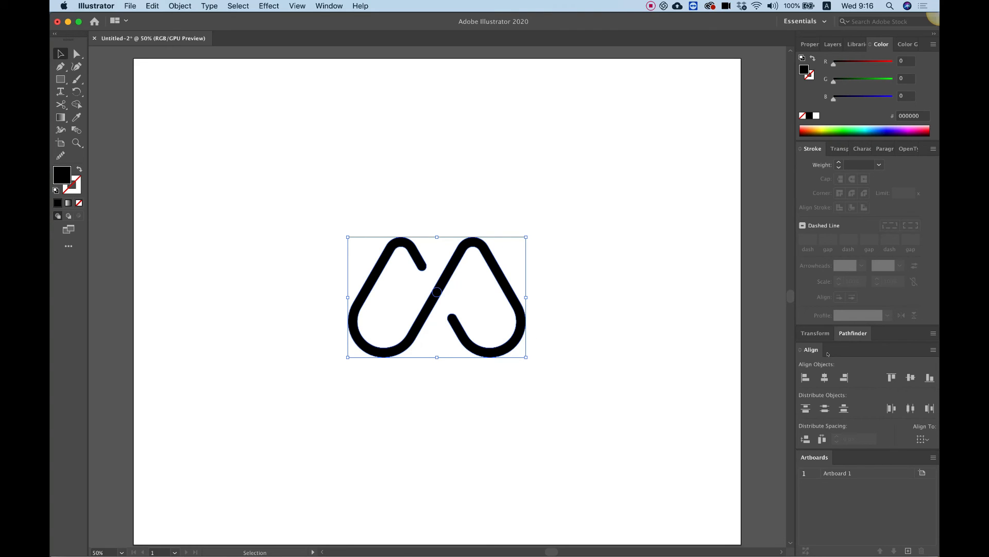
pyautogui.click(854, 332)
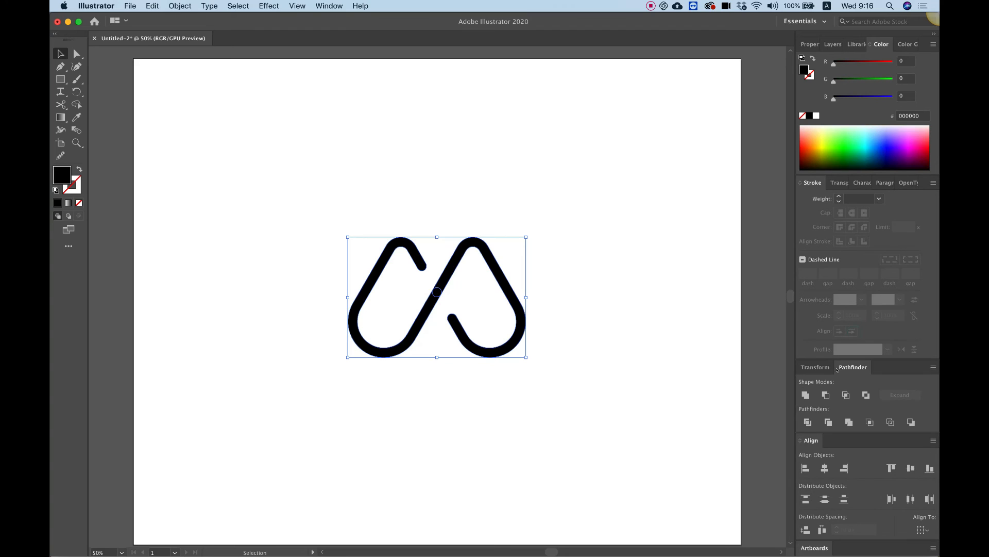
pyautogui.click(804, 395)
pyautogui.click(187, 160)
# Step: Add the wordmark text "Melisa" below the mark and scale it up to about 91 pt
pyautogui.press('t')
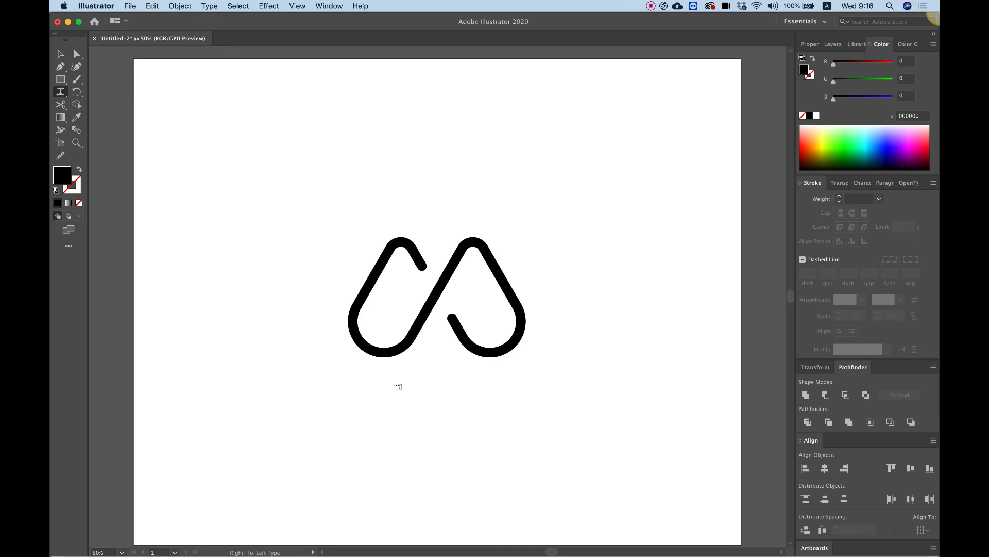
pyautogui.click(390, 383)
pyautogui.write('Melisa')
pyautogui.click(60, 53)
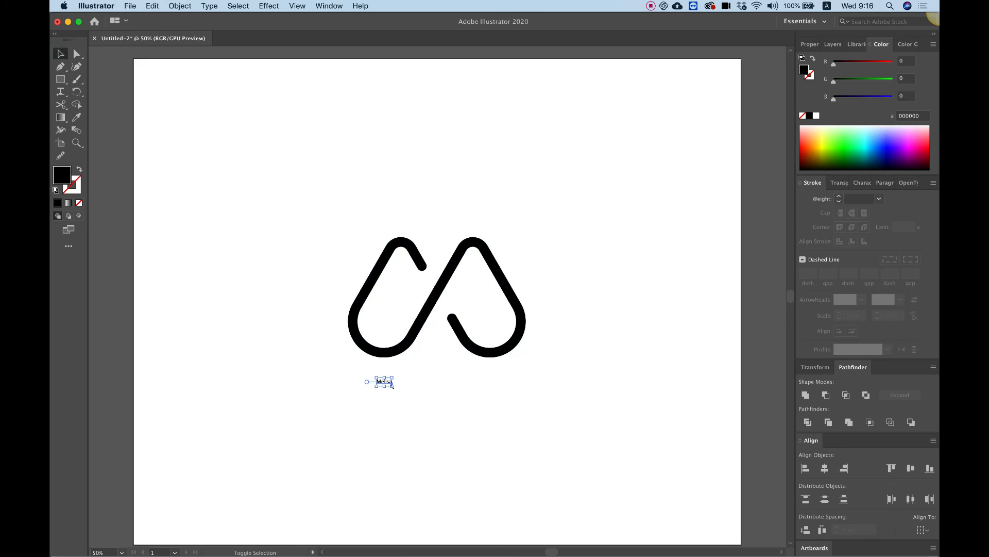
pyautogui.moveTo(392, 387)
pyautogui.mouseDown()
pyautogui.moveTo(492, 431)
pyautogui.moveTo(470, 394)
pyautogui.mouseUp()
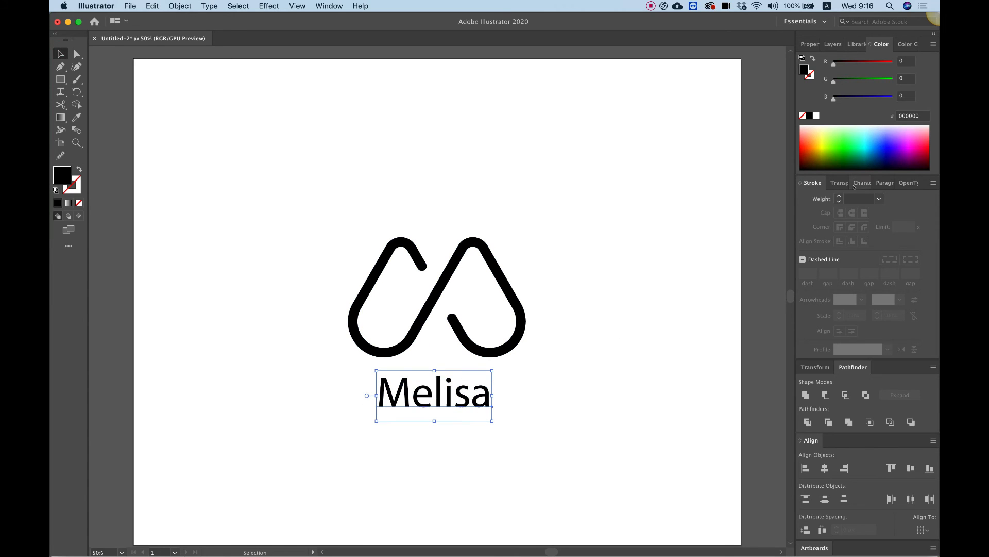
# Step: Browse the font list and set the wordmark's font to Chalkboard SE
pyautogui.click(859, 183)
pyautogui.click(916, 212)
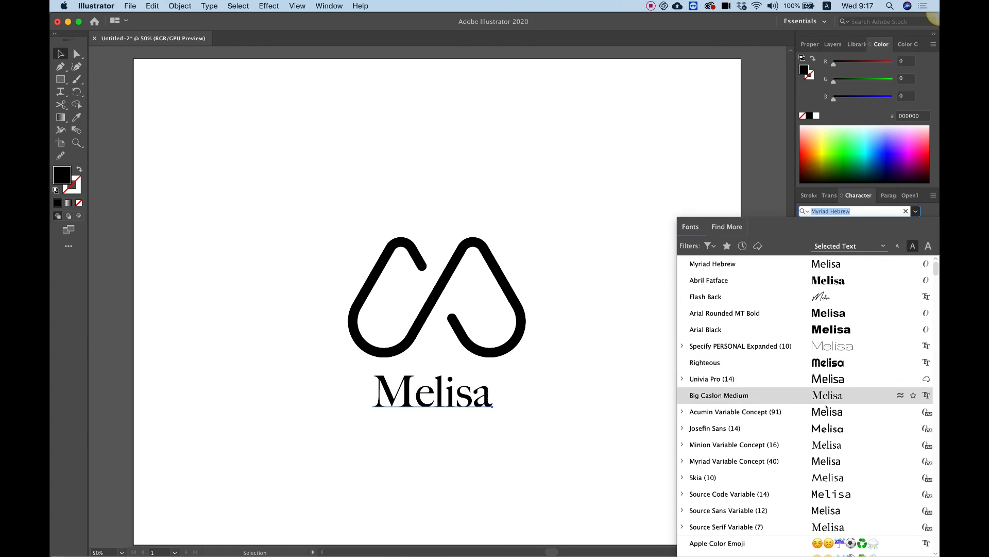
pyautogui.scroll(-10, 826, 397)
pyautogui.scroll(-15, 826, 407)
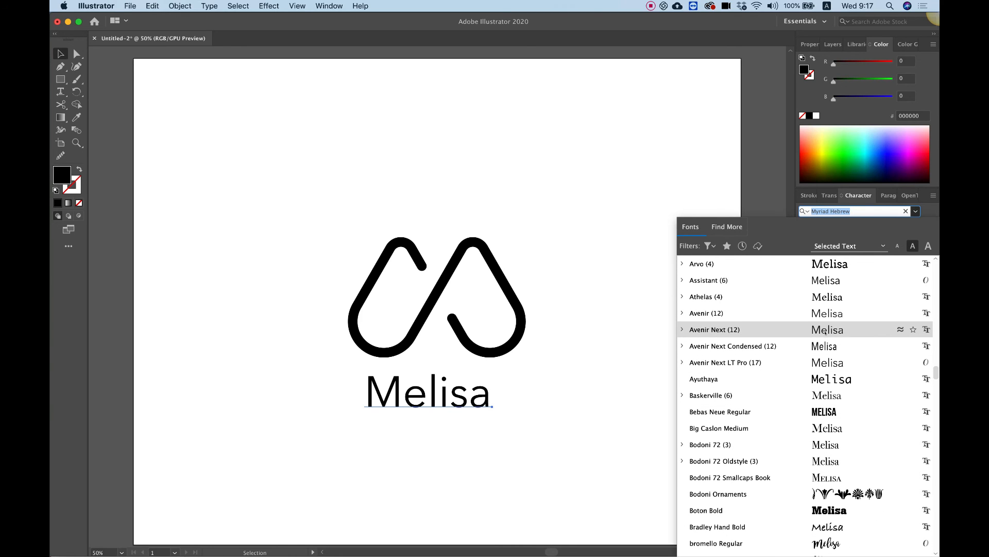
pyautogui.scroll(-5, 826, 397)
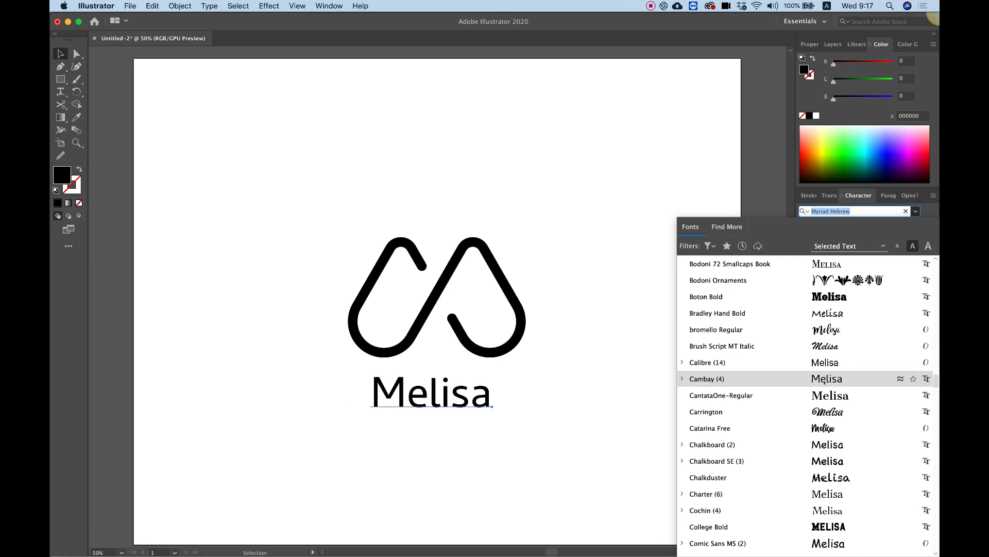
pyautogui.click(824, 461)
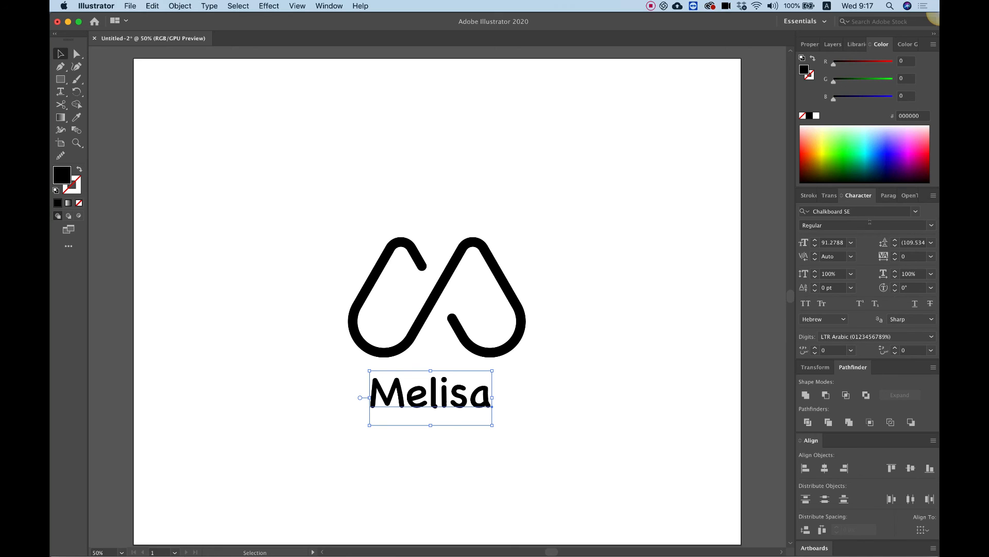
# Step: Set the wordmark's font to Josefin Sans and nudge the text sideways to centre it under the mark
pyautogui.click(916, 211)
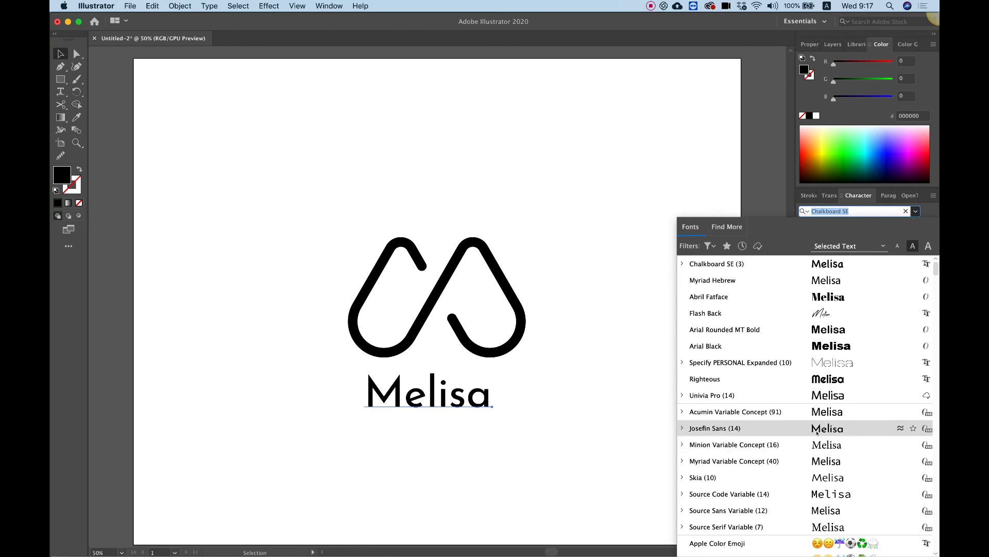
pyautogui.click(817, 432)
pyautogui.moveTo(448, 401)
pyautogui.mouseDown()
pyautogui.moveTo(567, 387)
pyautogui.moveTo(623, 313)
pyautogui.moveTo(639, 338)
pyautogui.moveTo(487, 412)
pyautogui.moveTo(453, 401)
pyautogui.mouseUp()
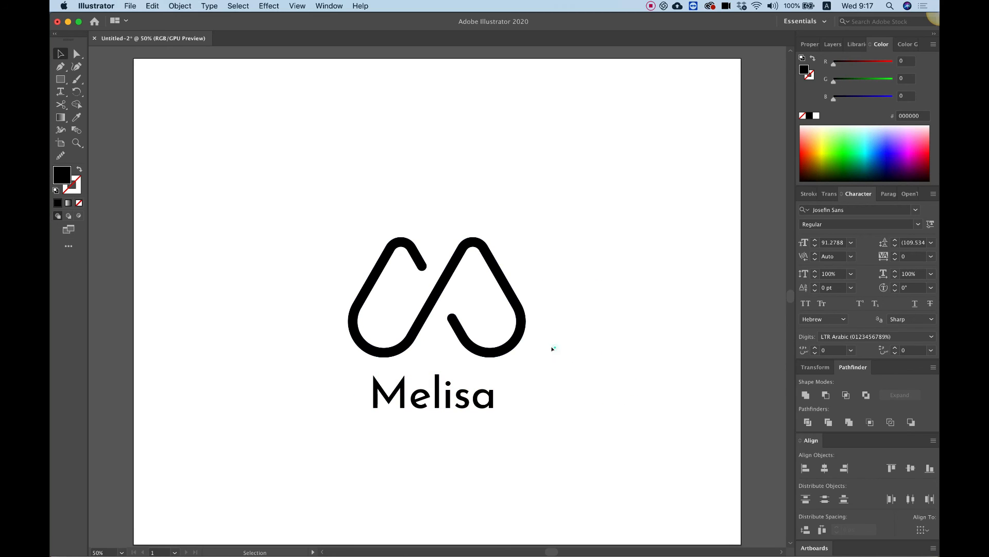
# Step: Scale the M mark down about its centre to about 40% and move the wordmark up close beneath it
pyautogui.moveTo(551, 347); pyautogui.dragTo(349, 249)
pyautogui.moveTo(525, 237); pyautogui.dragTo(474, 238)
pyautogui.moveTo(475, 397); pyautogui.dragTo(475, 350)
pyautogui.click(565, 389)
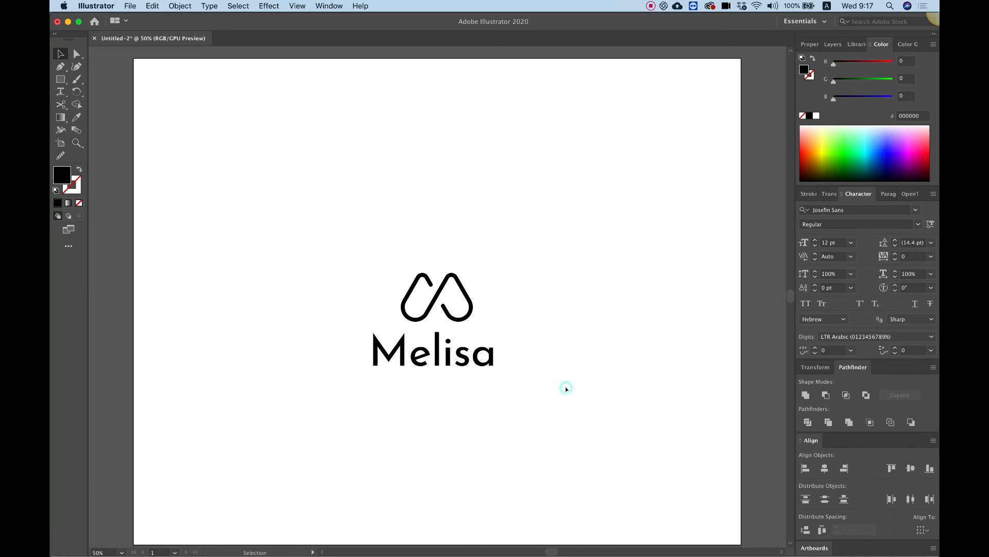
# Step: Enlarge the M mark by about 10% around its centre, keeping its proportions
pyautogui.click(438, 301)
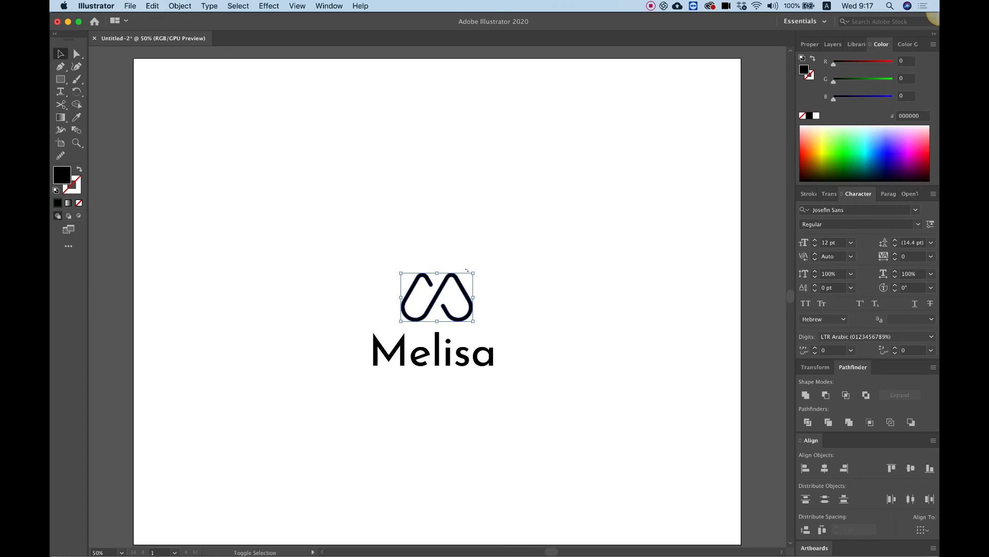
pyautogui.moveTo(469, 271)
pyautogui.mouseDown()
pyautogui.moveTo(487, 267)
pyautogui.moveTo(477, 269)
pyautogui.mouseUp()
pyautogui.click(534, 354)
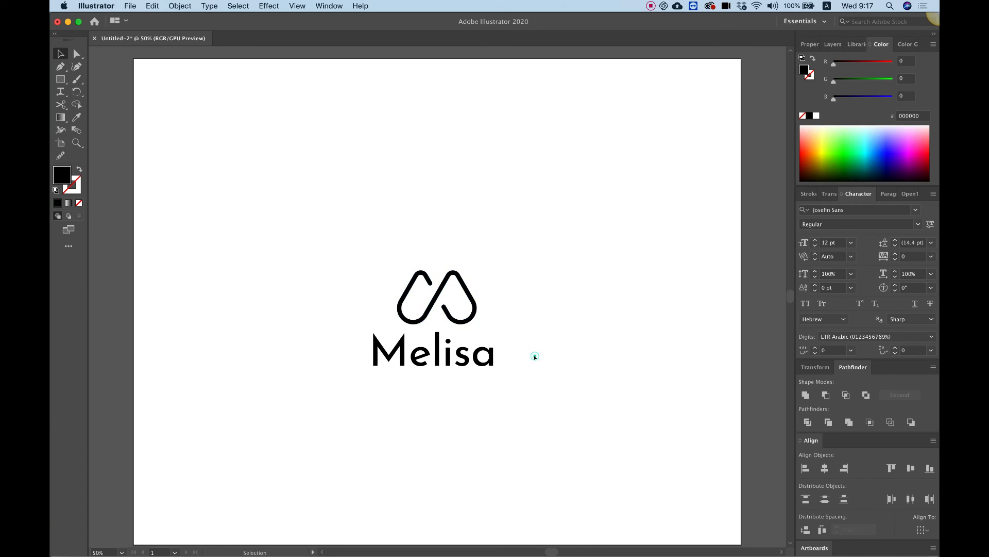
# Step: Examine the finished mark and wordmark together at 100% zoom with nothing selected
pyautogui.click(426, 352)
pyautogui.press('super+equal')
pyautogui.press('super+equal')
pyautogui.scroll(2, 428, 353)
pyautogui.hscroll(2, 428, 354)
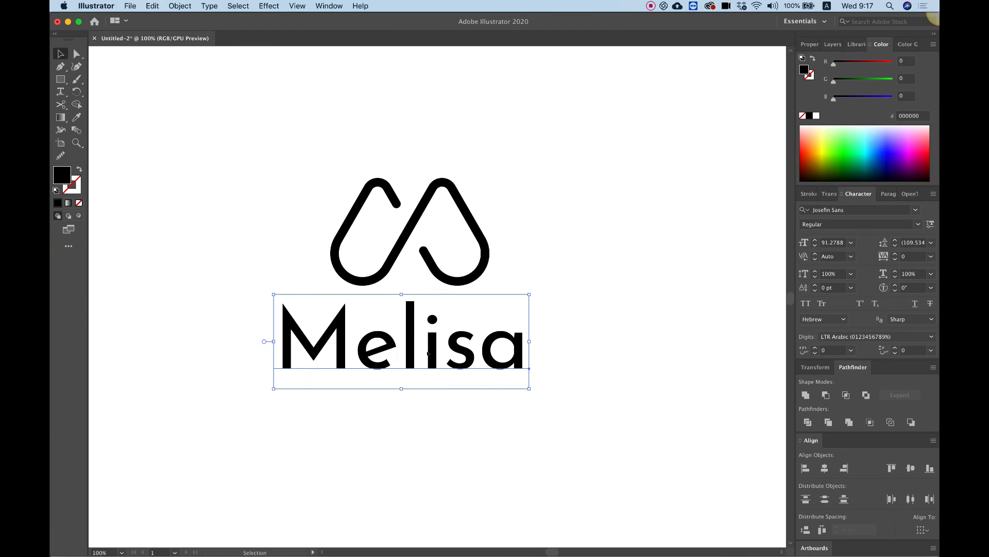
pyautogui.click(593, 381)
pyautogui.click(593, 382)
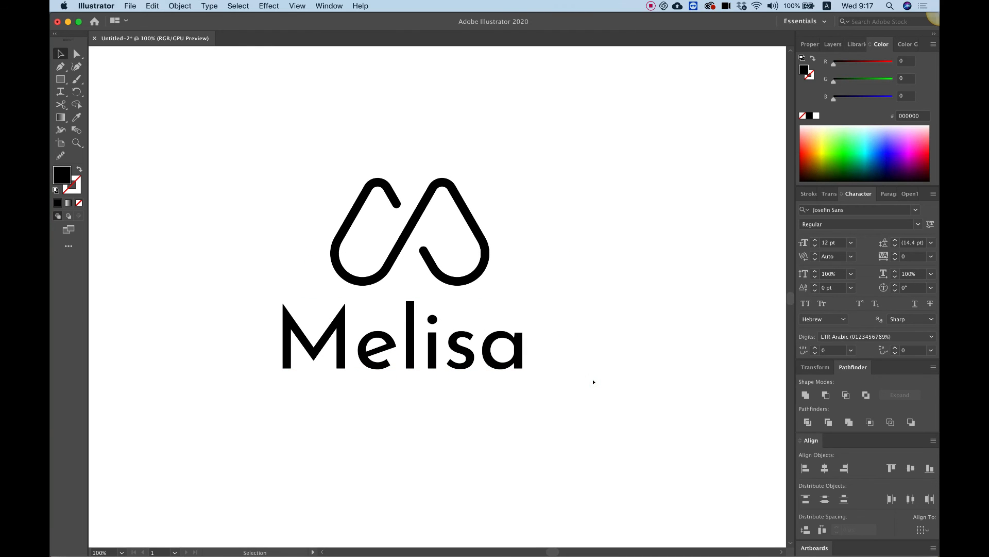